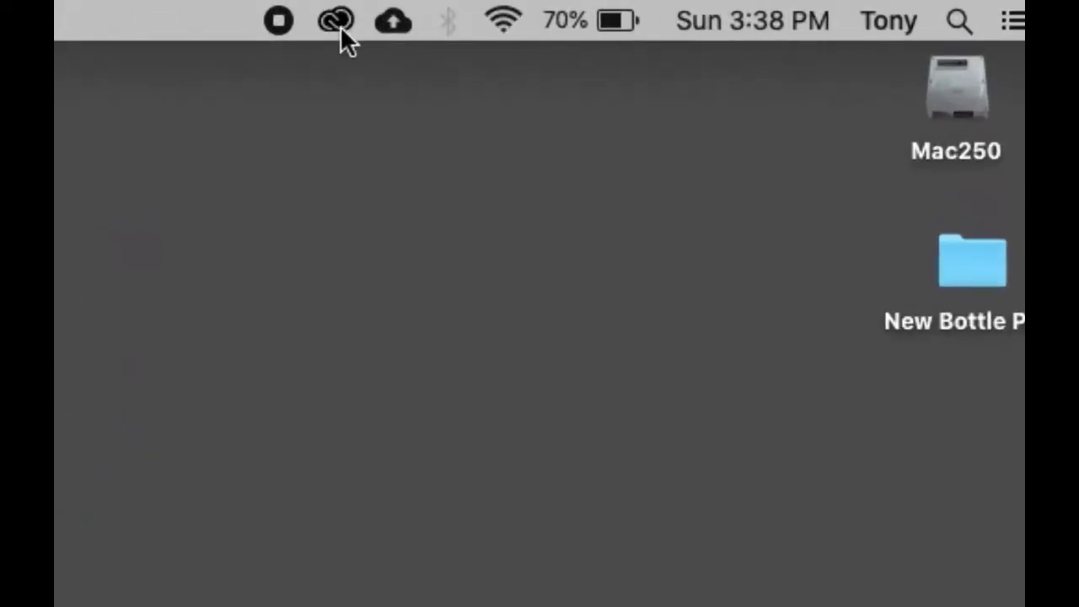
# Open the Creative Cloud app panel, check the signed-in account details, then minimize it.
pyautogui.click(339, 25)
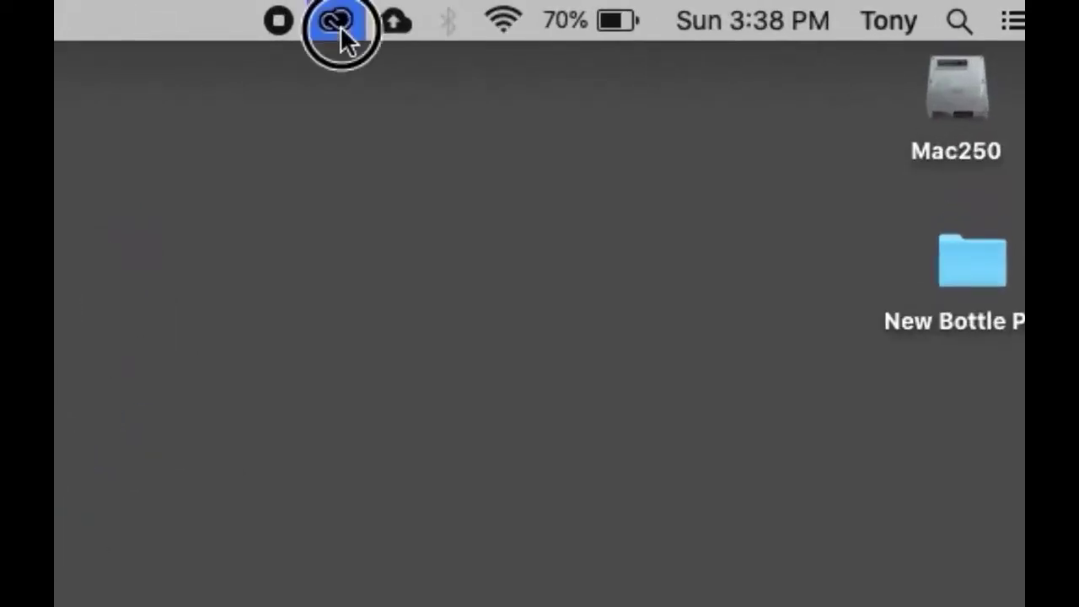
pyautogui.moveTo(370, 186); pyautogui.dragTo(114, 158)
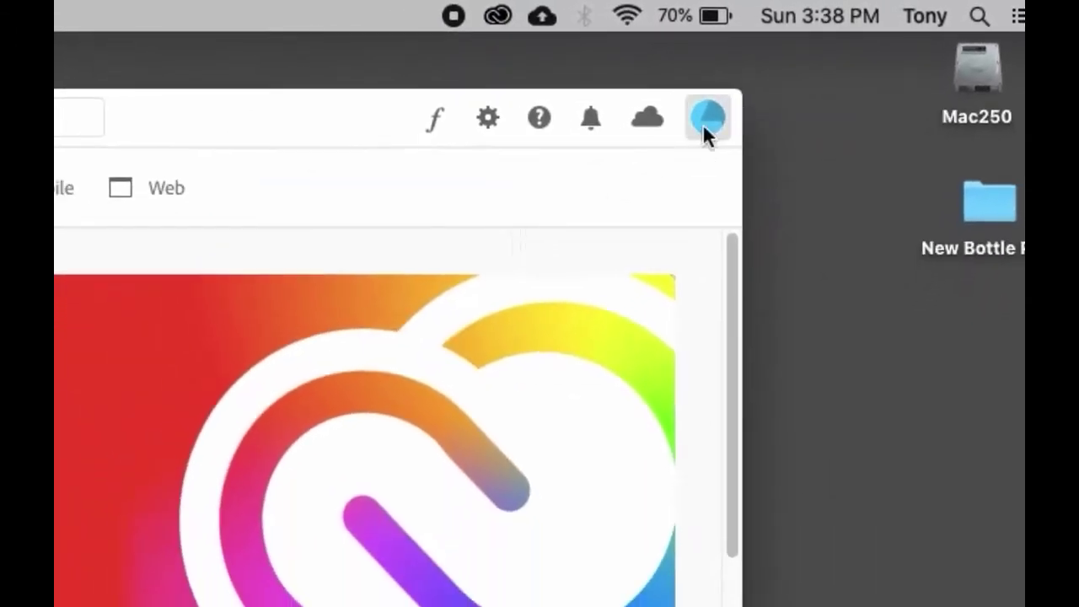
pyautogui.click(706, 127)
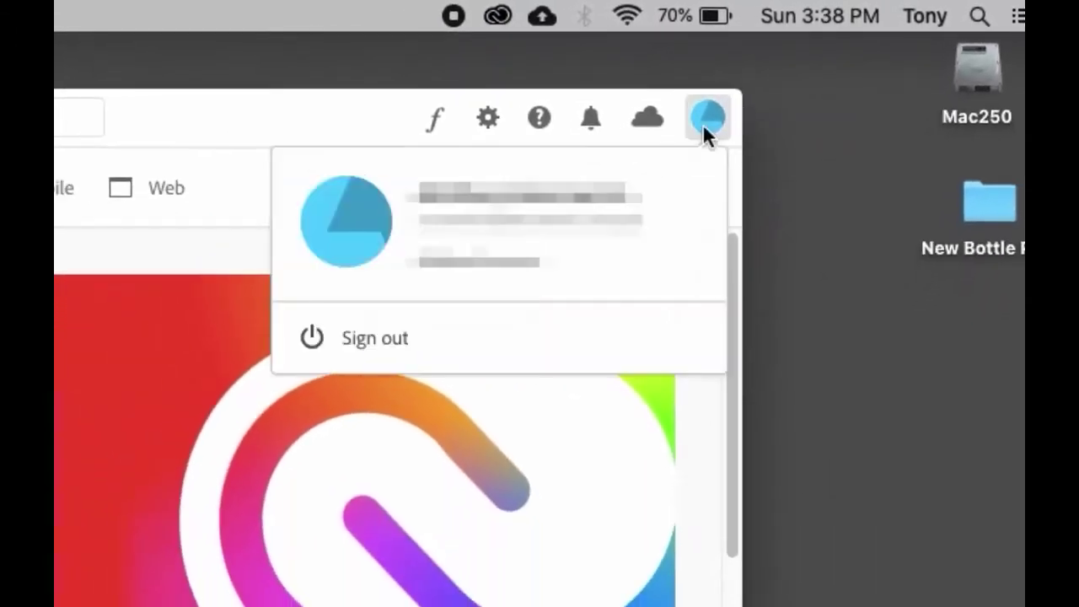
pyautogui.moveTo(278, 118); pyautogui.dragTo(445, 137)
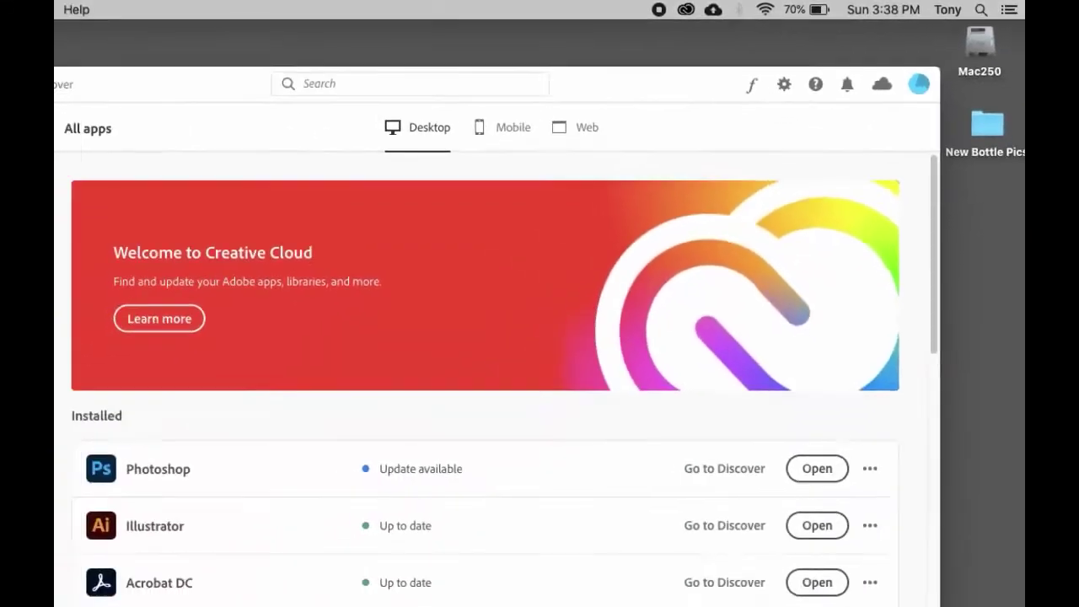
pyautogui.click(119, 66)
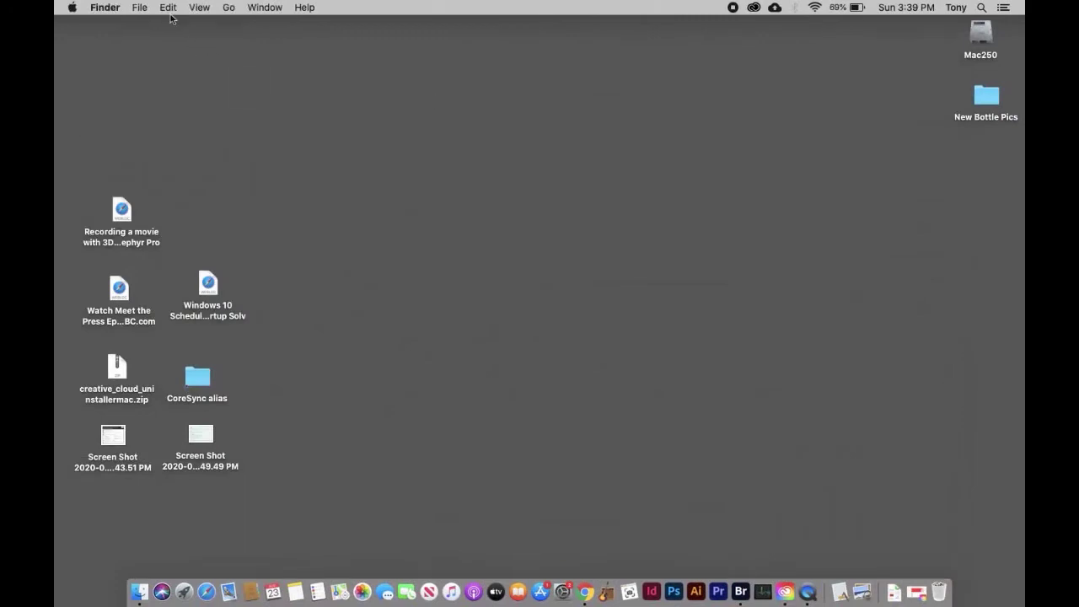
# Open a new Finder window listing the Creative Cloud Files folder's contents.
pyautogui.click(141, 12)
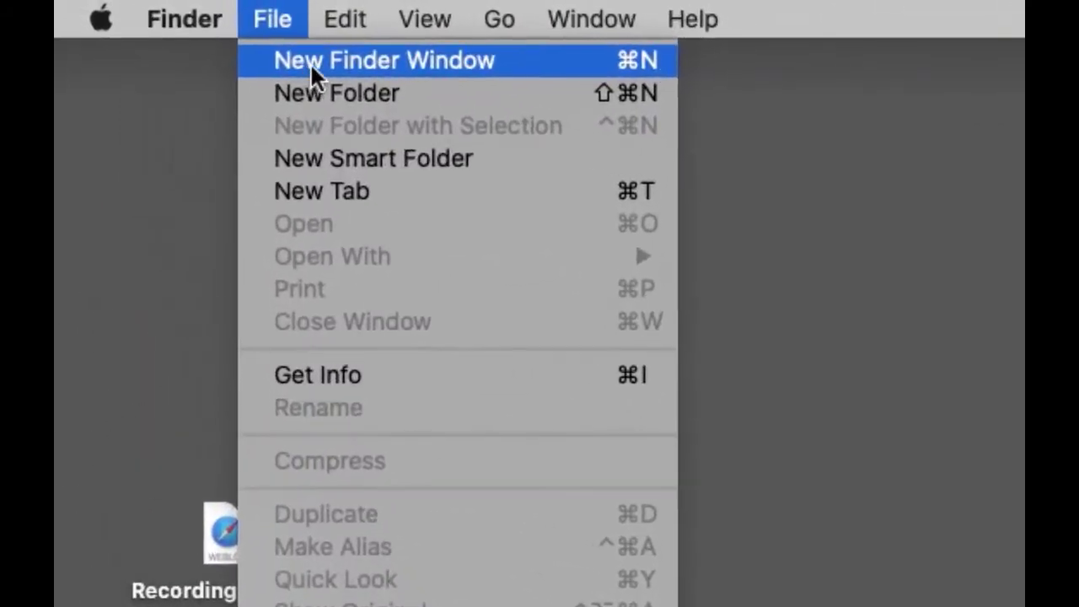
pyautogui.click(310, 62)
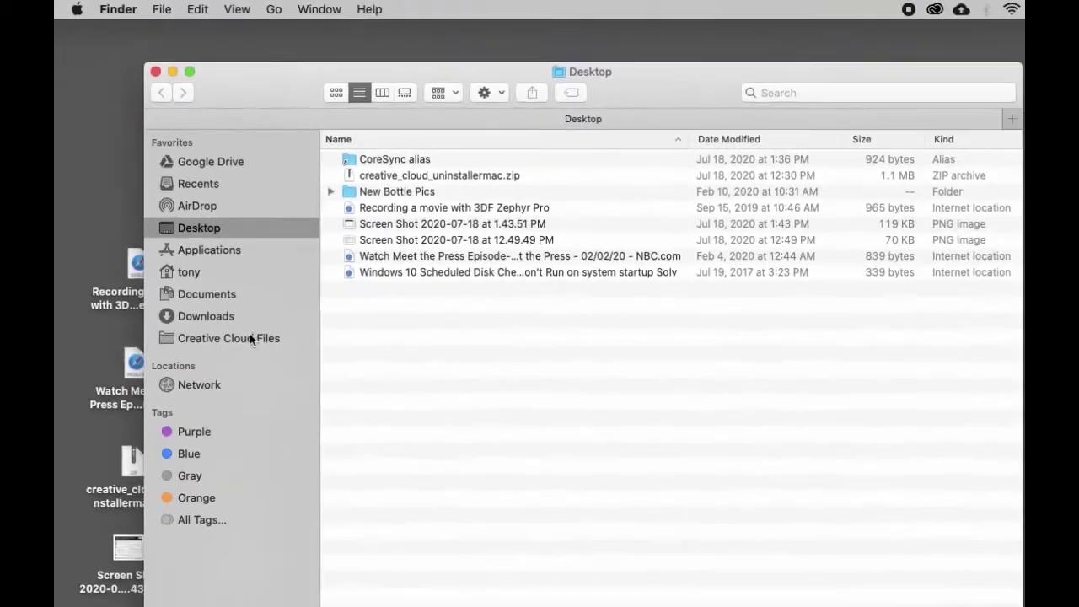
pyautogui.click(243, 342)
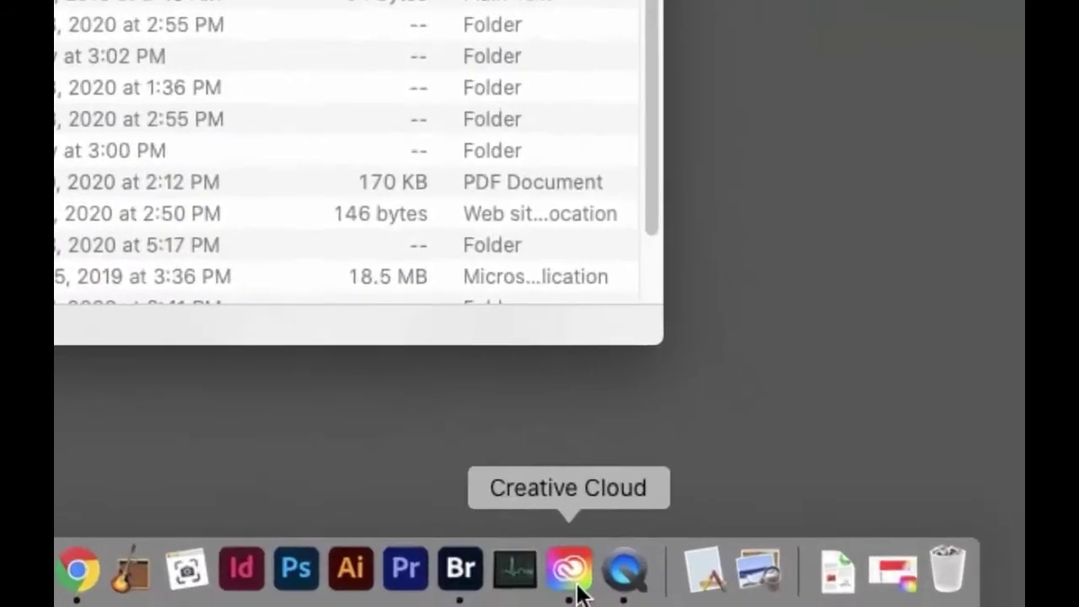
# Bring up Creative Cloud, check syncing status, and view synced files on Creative Cloud web.
pyautogui.click(786, 595)
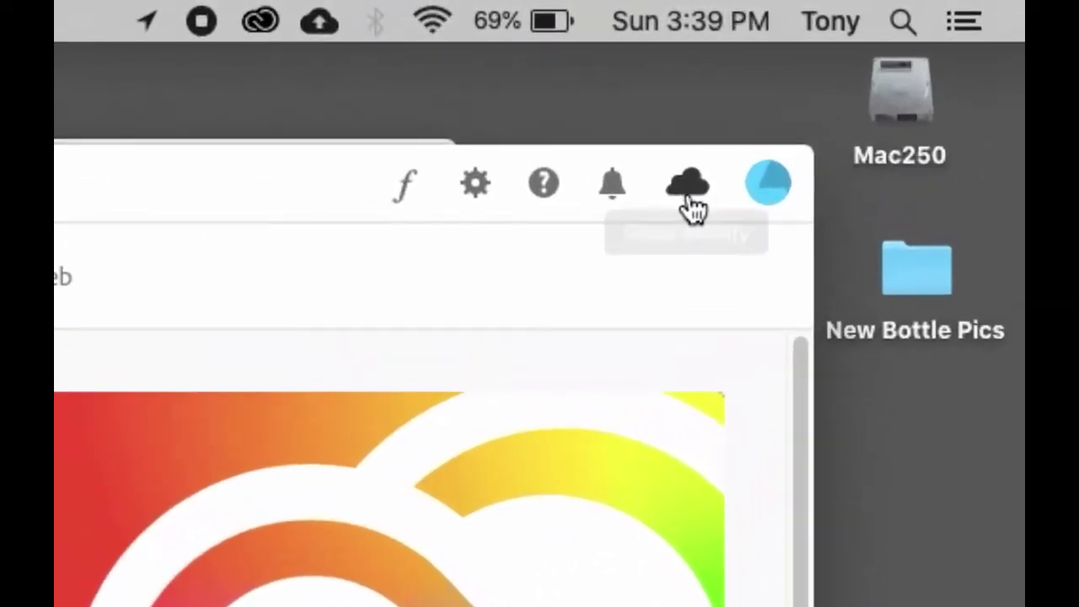
pyautogui.click(690, 204)
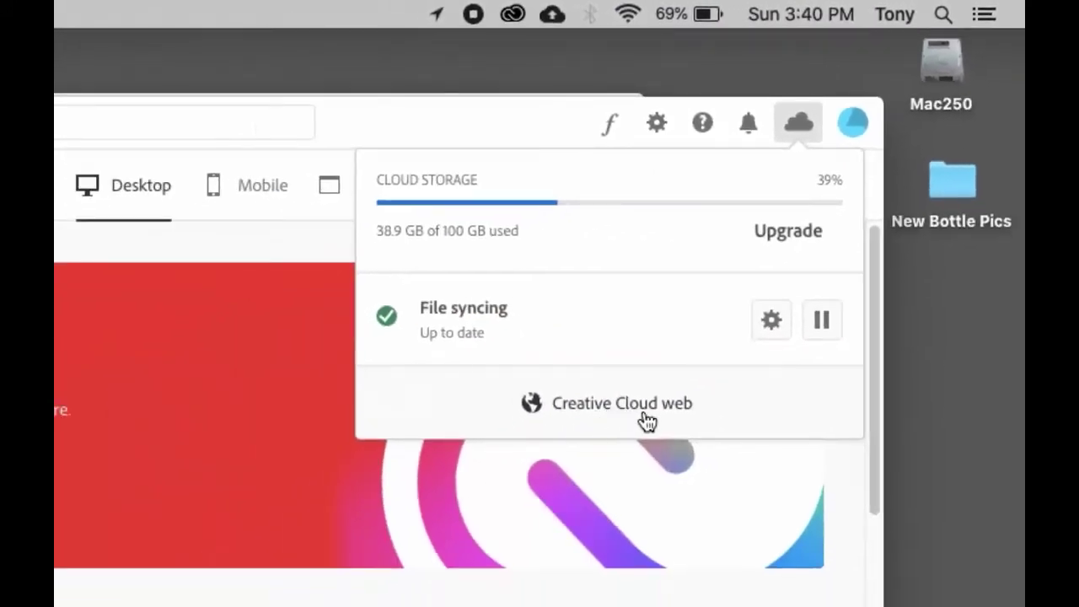
pyautogui.click(645, 413)
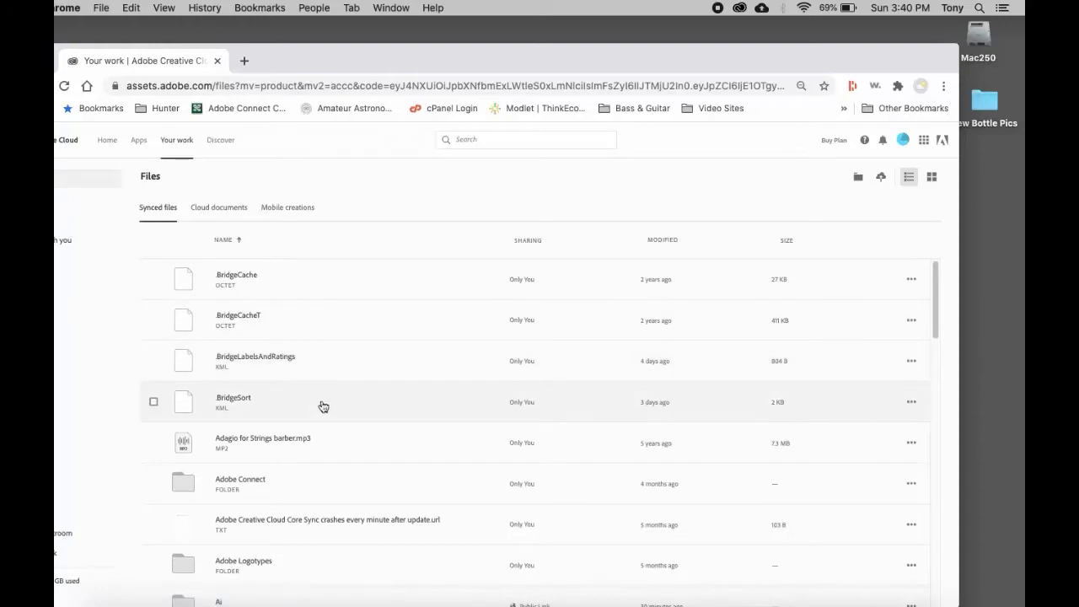
# Scroll down through the Synced files list on Creative Cloud web and back up.
pyautogui.scroll(-15, 330, 411)
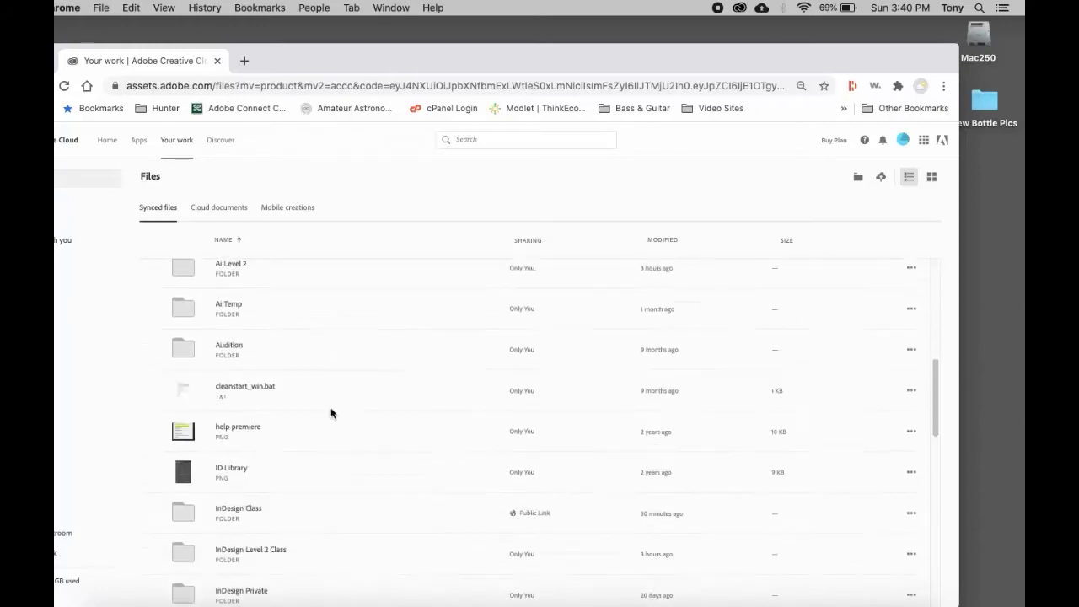
pyautogui.scroll(-4, 332, 414)
pyautogui.scroll(-10, 330, 412)
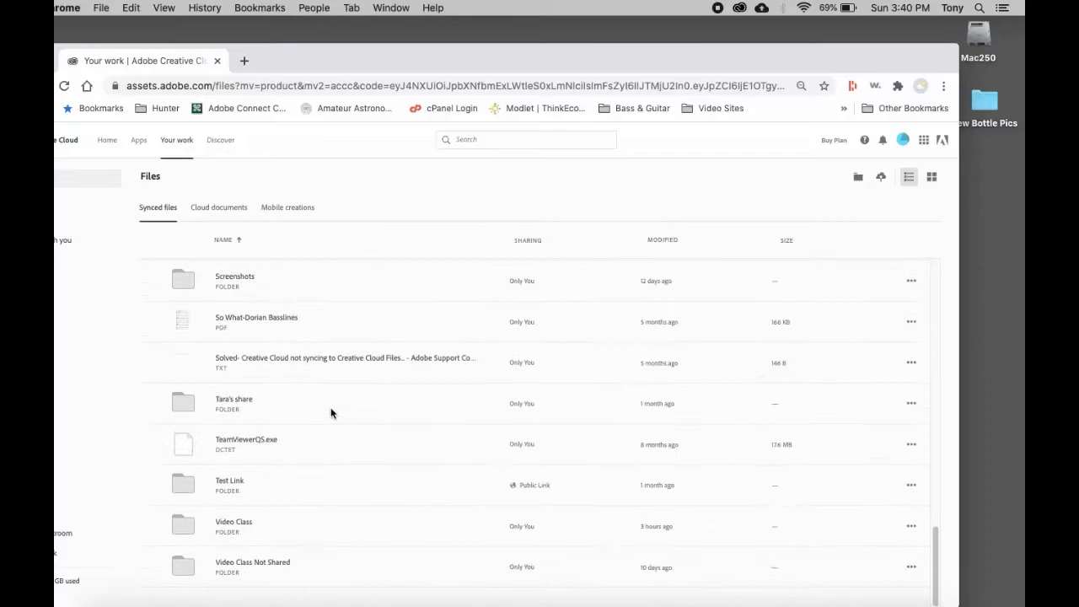
pyautogui.scroll(20, 331, 407)
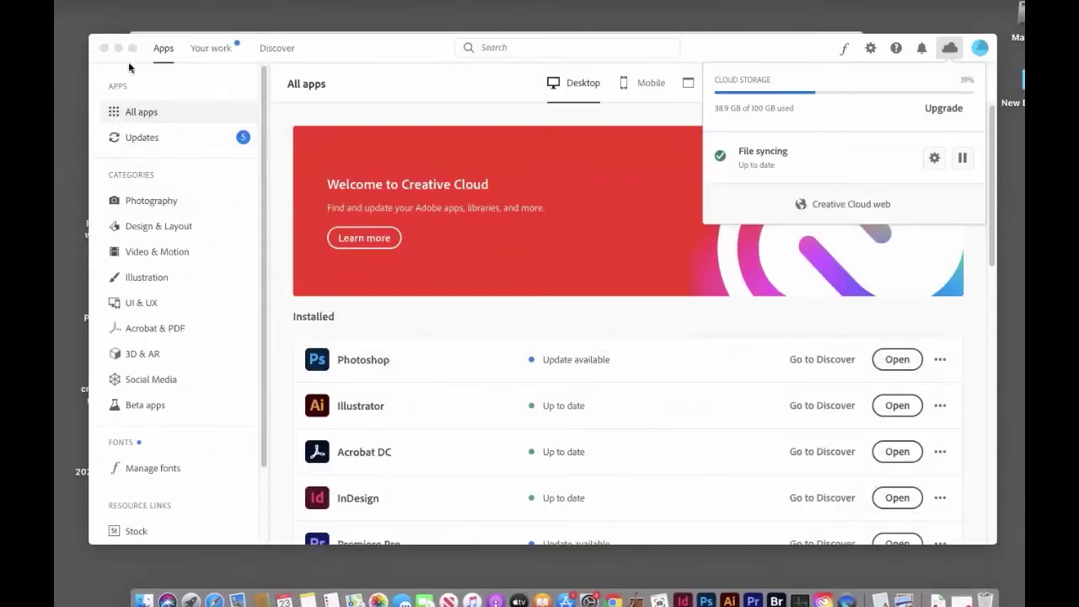
# Minimize the Creative Cloud and Creative Cloud Files windows and launch Adobe Bridge.
pyautogui.click(119, 48)
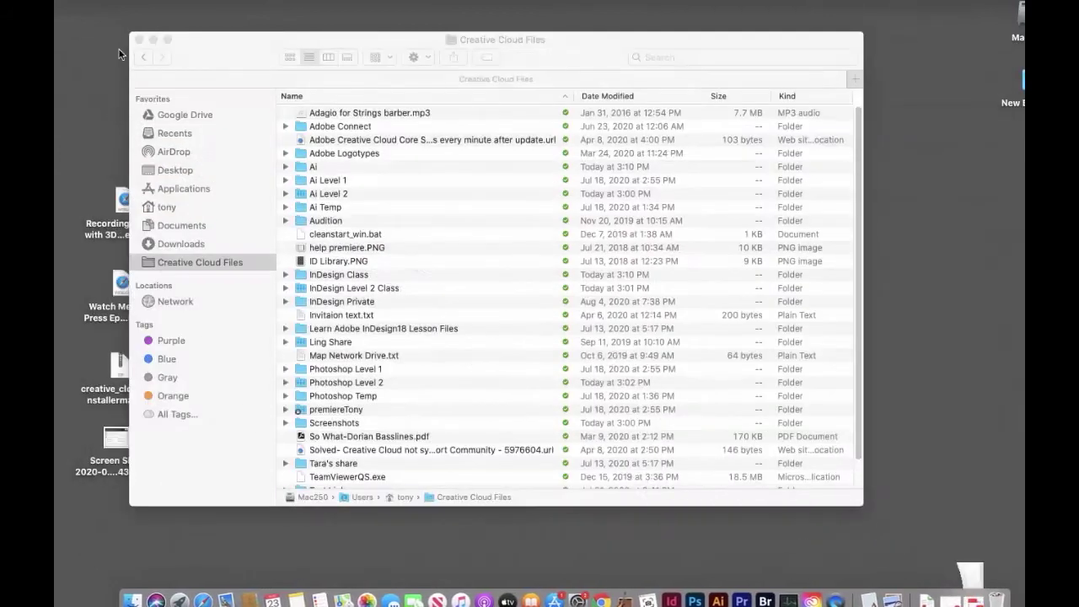
pyautogui.click(154, 41)
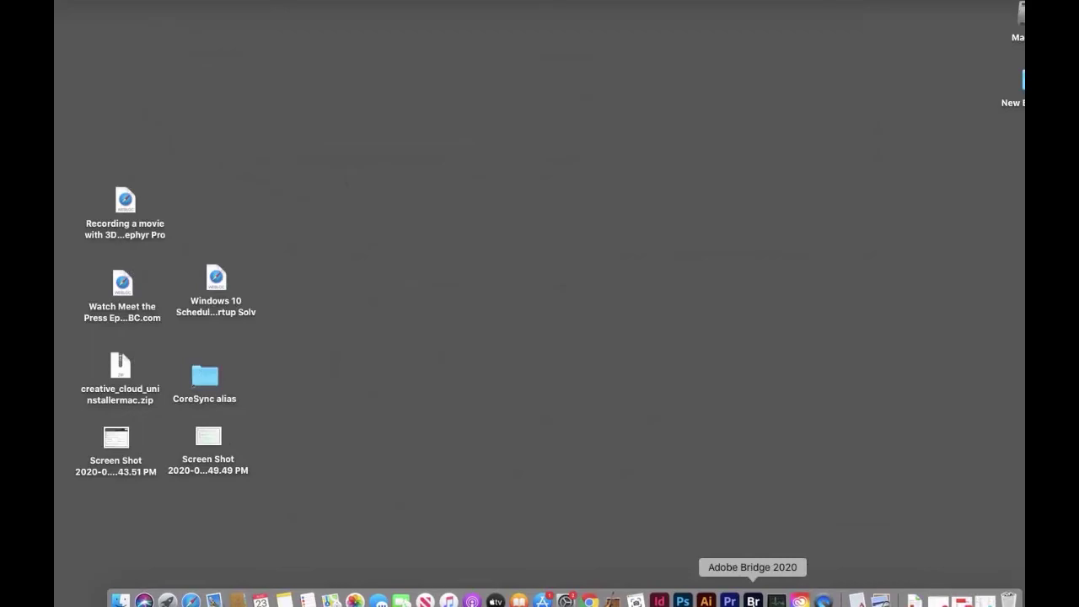
pyautogui.click(753, 598)
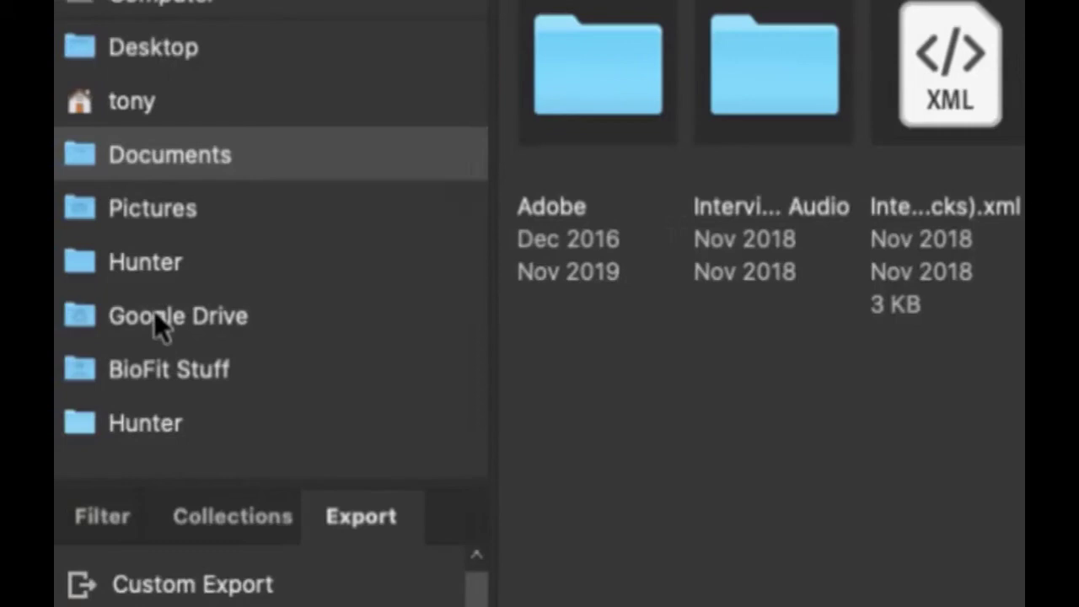
# Browse the home folder, select Creative Cloud Files, and switch to the detailed List view.
pyautogui.click(214, 316)
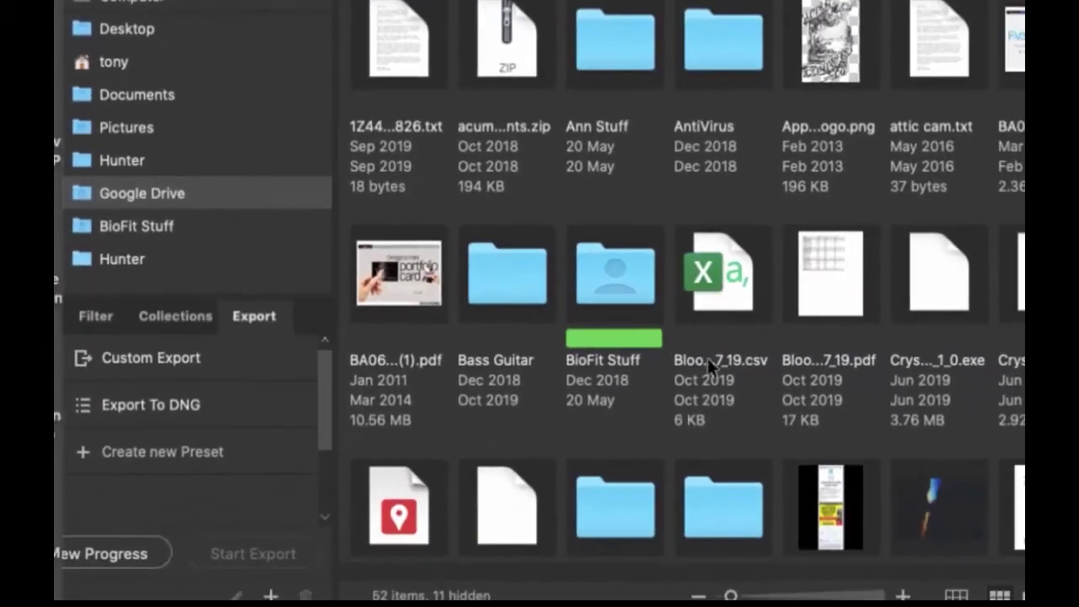
pyautogui.scroll(-10, 756, 243)
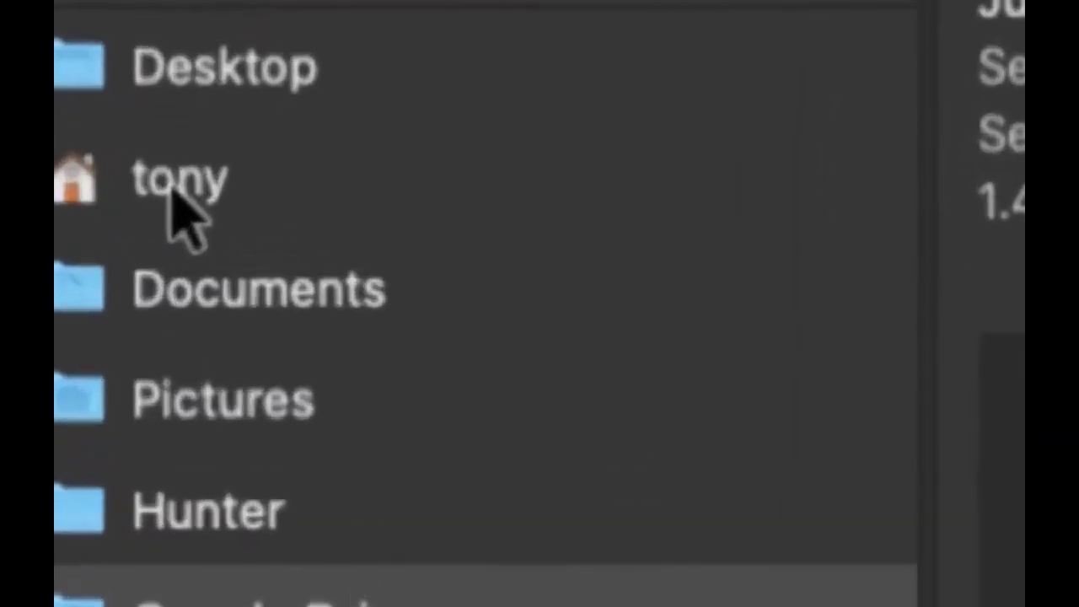
pyautogui.click(171, 192)
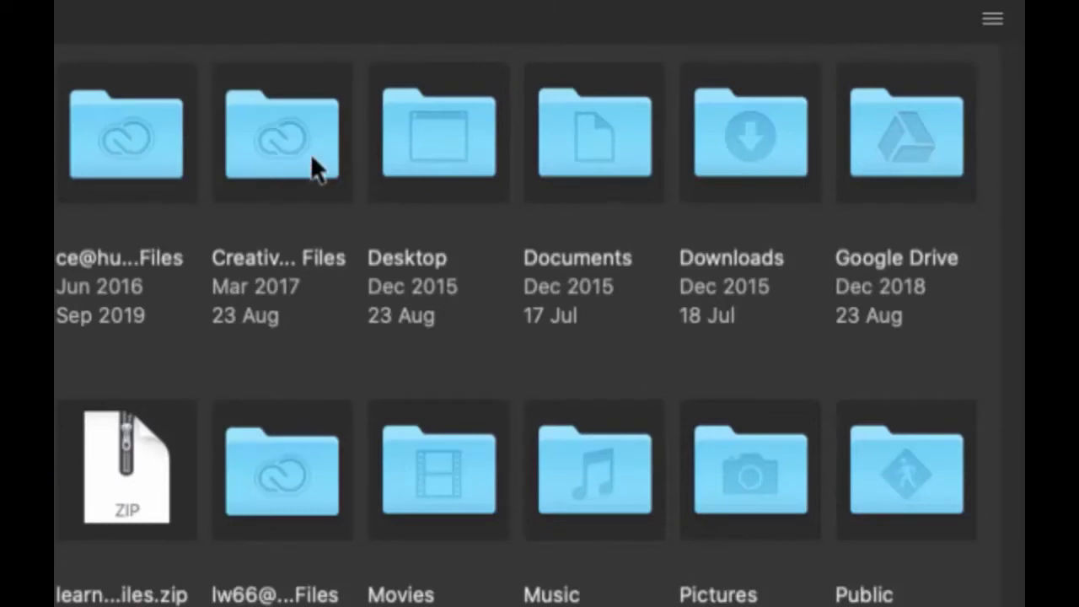
pyautogui.click(295, 156)
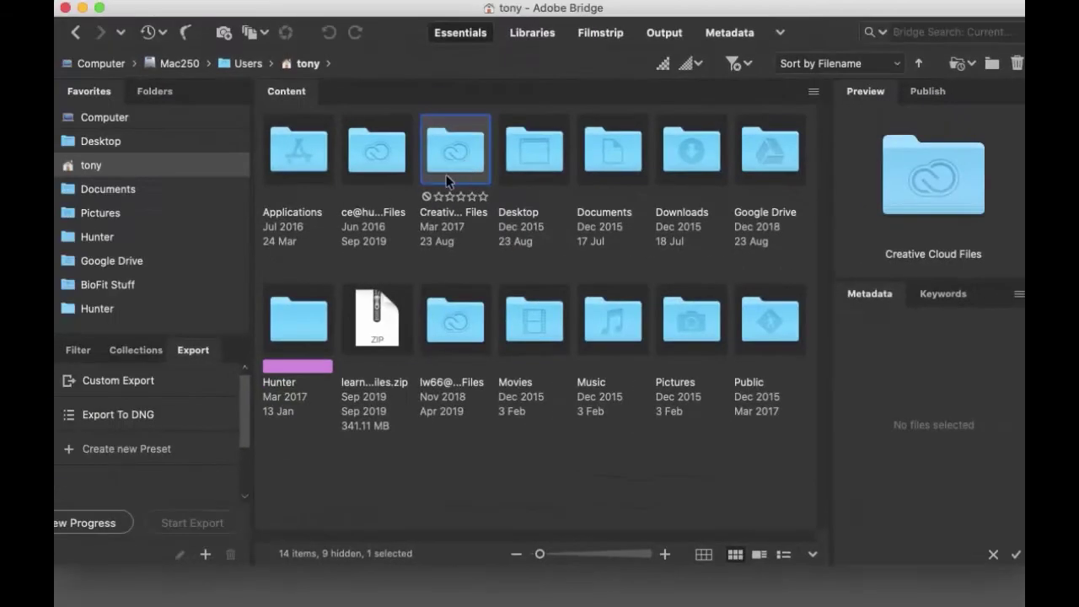
pyautogui.click(783, 554)
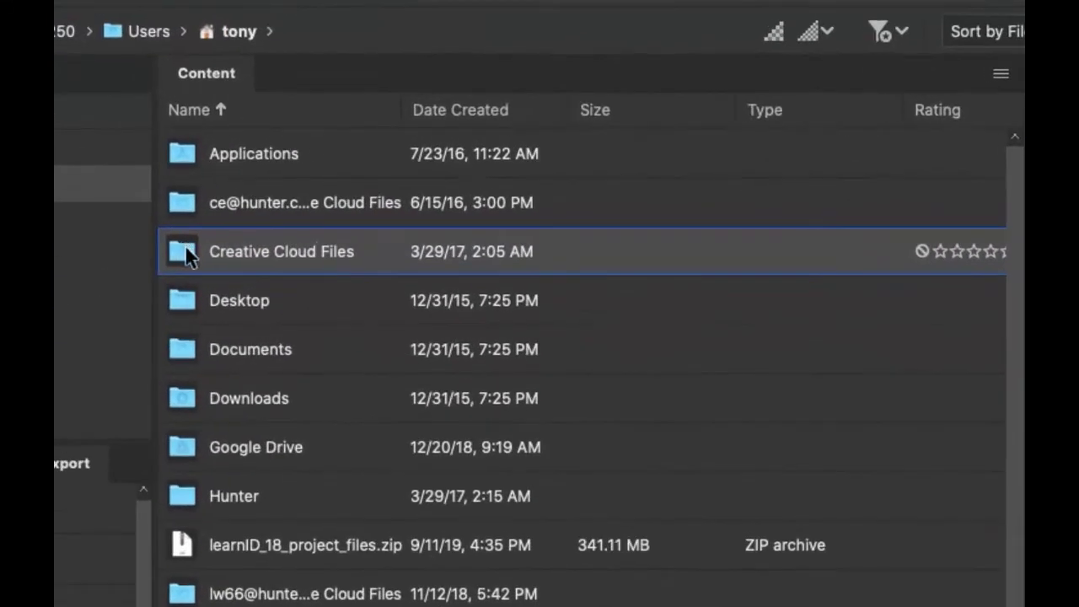
# Add Creative Cloud Files to Favorites, drag it to the top, and show its contents.
pyautogui.rightClick(185, 252)
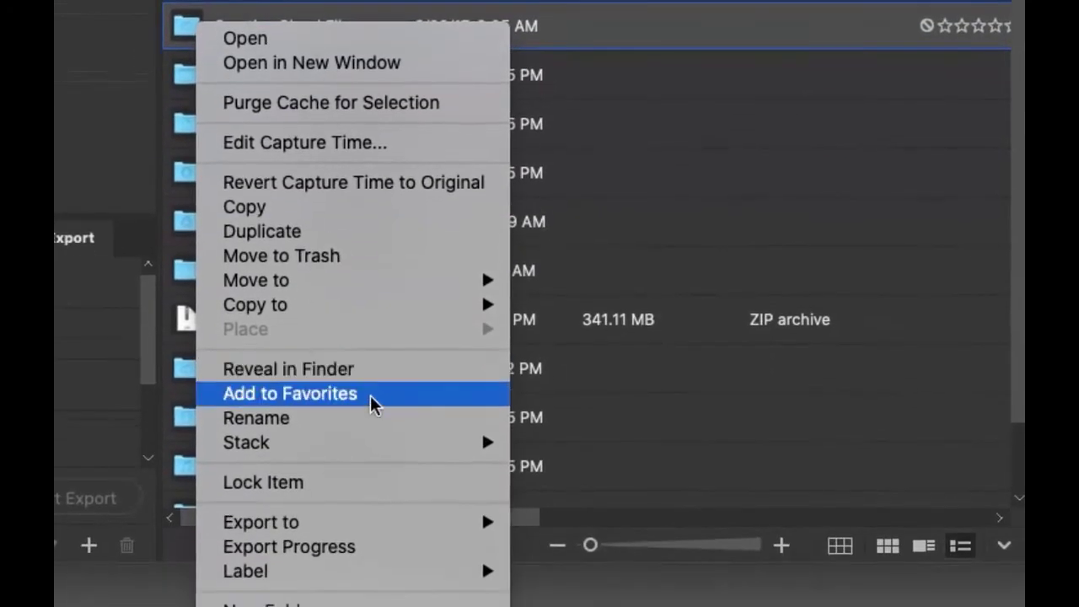
pyautogui.click(370, 399)
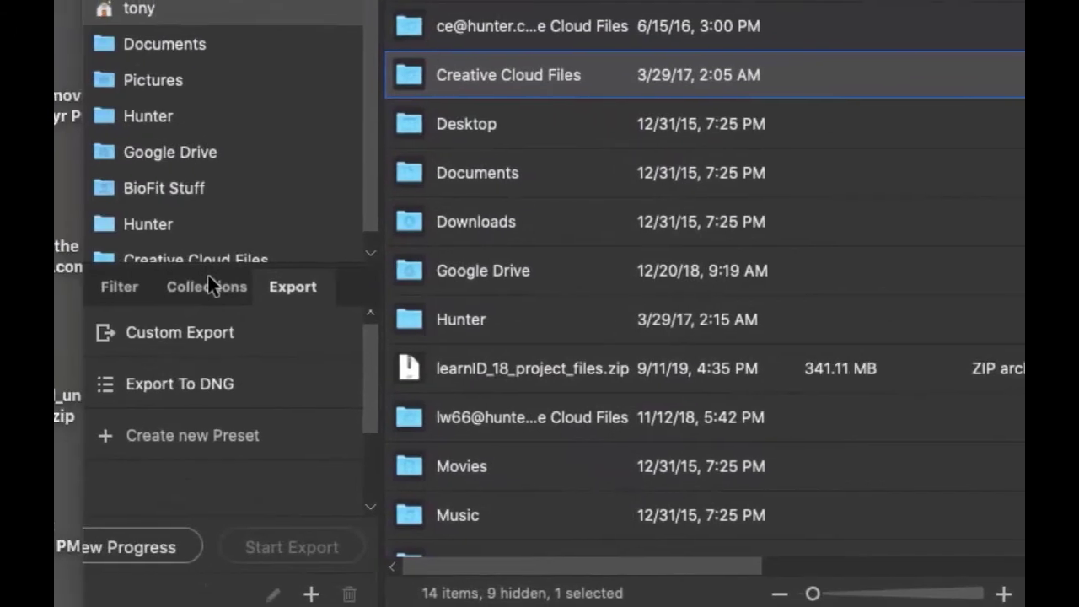
pyautogui.scroll(-1, 354, 240)
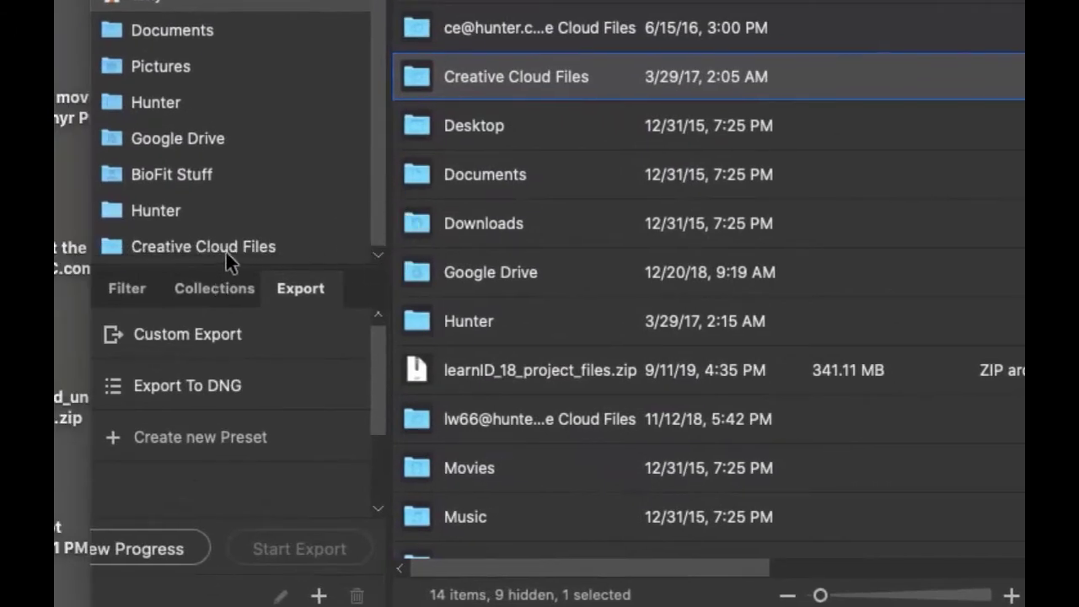
pyautogui.moveTo(228, 248); pyautogui.dragTo(235, 38)
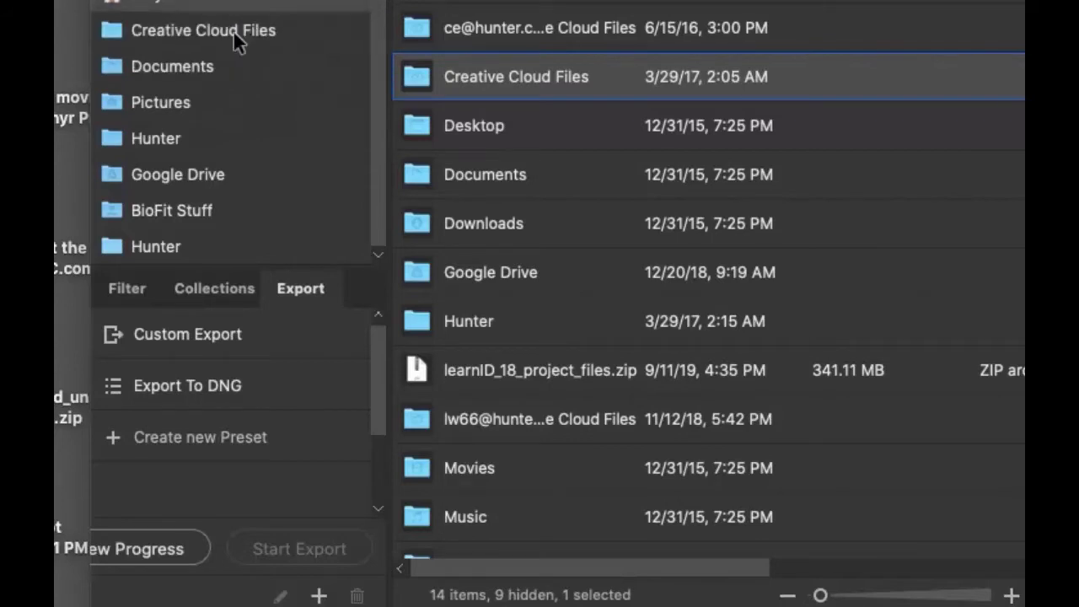
pyautogui.click(114, 33)
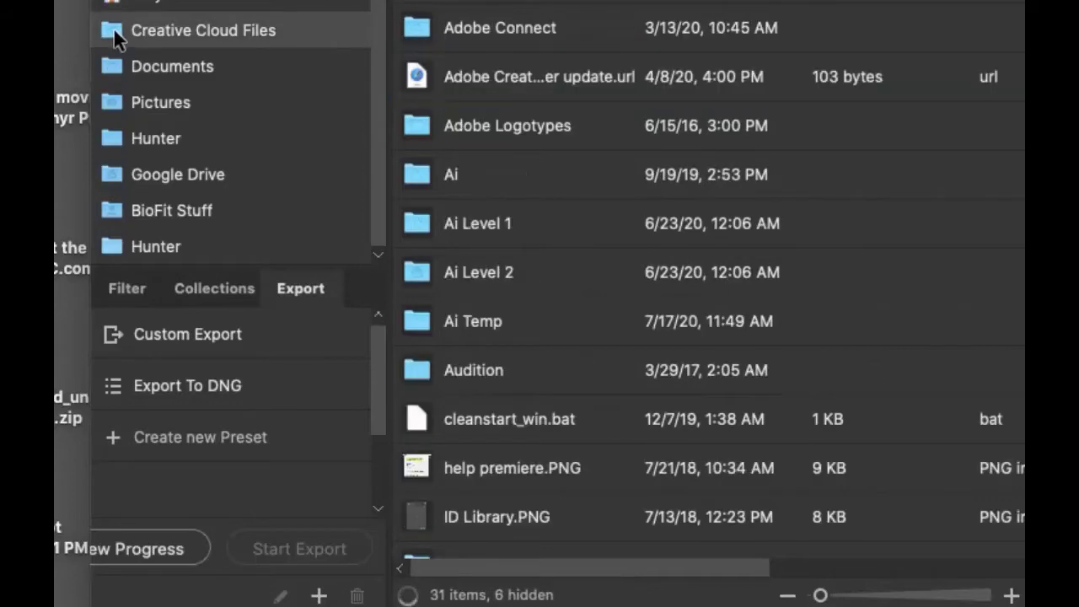
# Open the Ai folder to view its contents, then return to Creative Cloud Files.
pyautogui.scroll(-10, 526, 257)
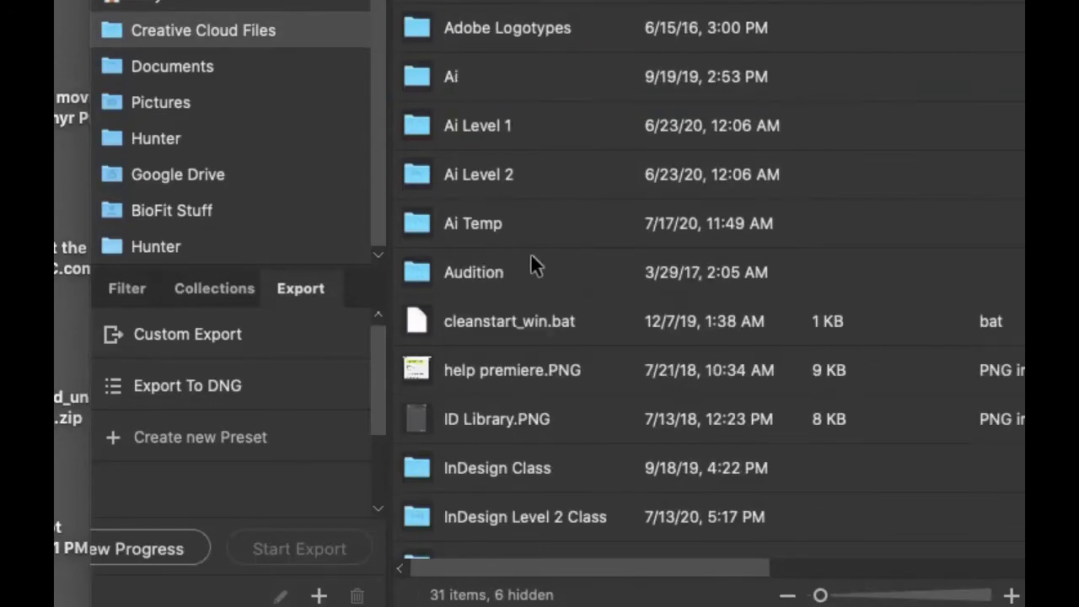
pyautogui.scroll(10, 536, 257)
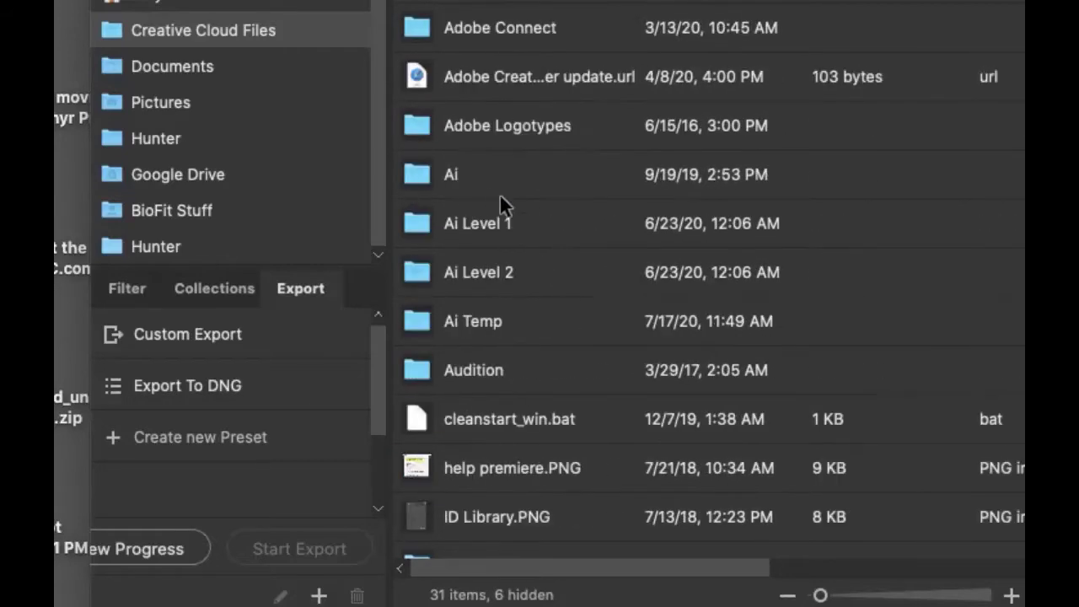
pyautogui.click(421, 174)
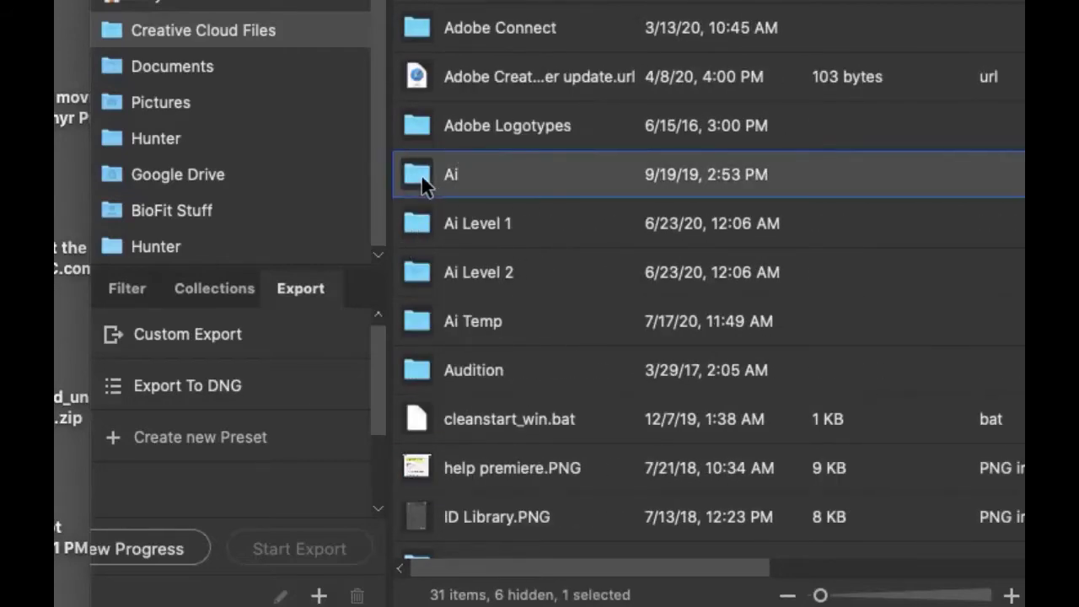
pyautogui.doubleClick(422, 171)
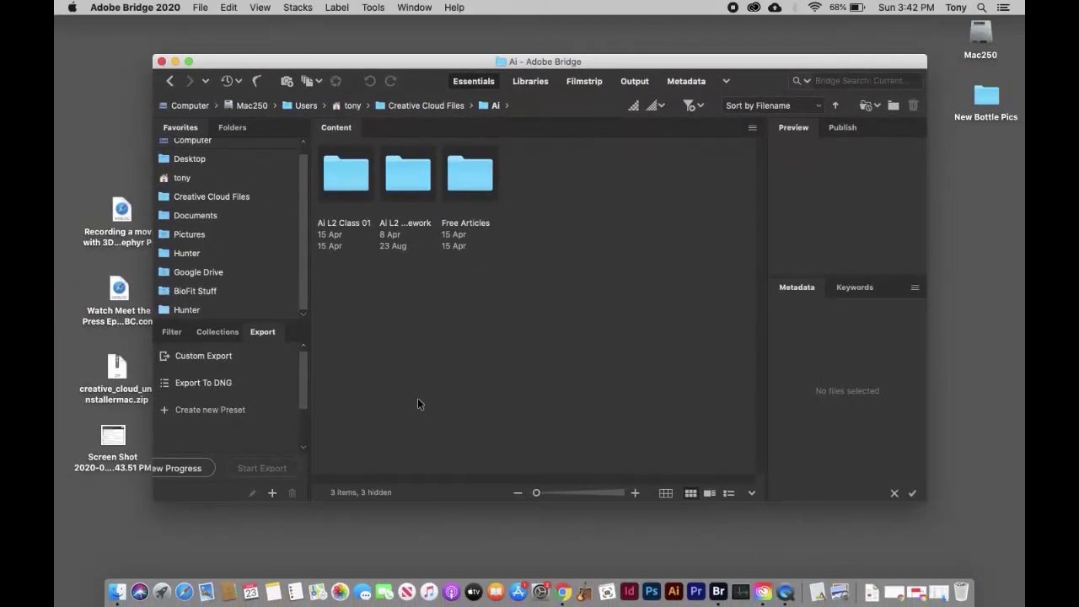
pyautogui.press('super+Up')
pyautogui.click(161, 62)
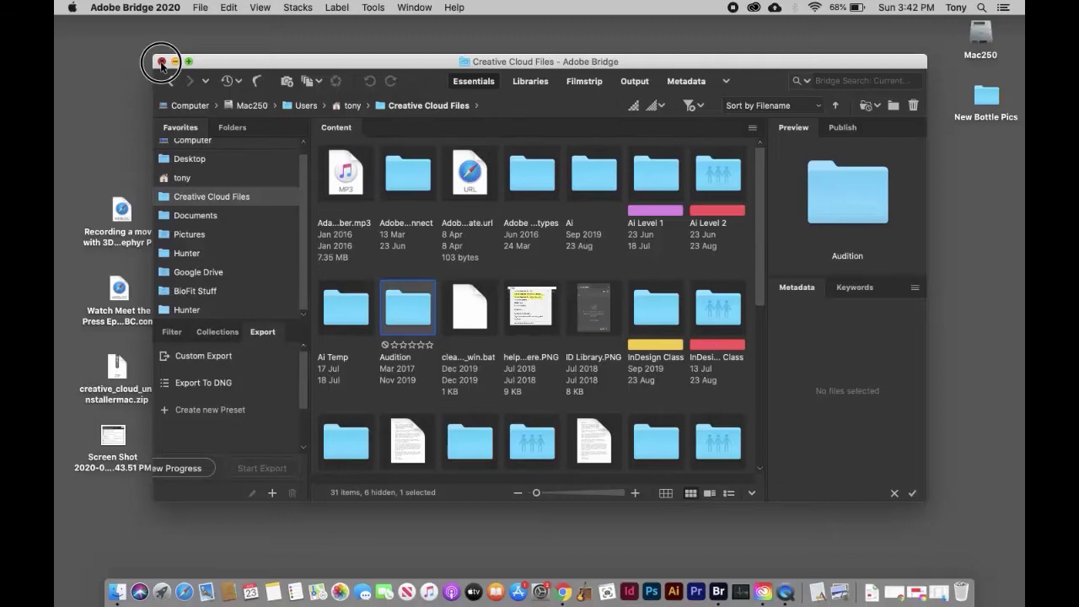
# Close Bridge, open Creative Cloud web from the menu-bar panel, and scroll to Video Class.
pyautogui.click(161, 63)
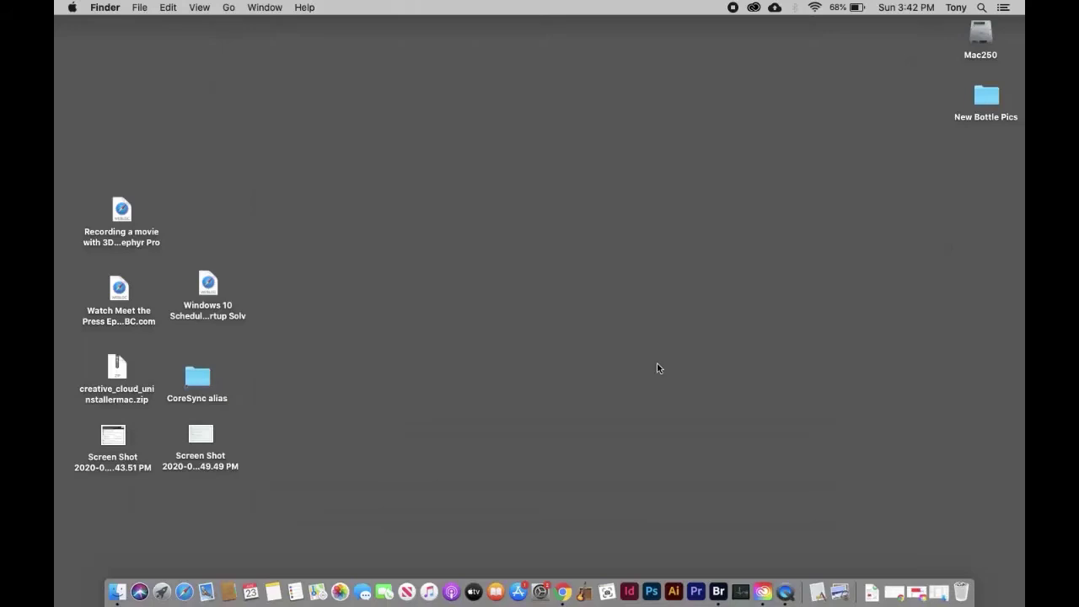
pyautogui.click(753, 7)
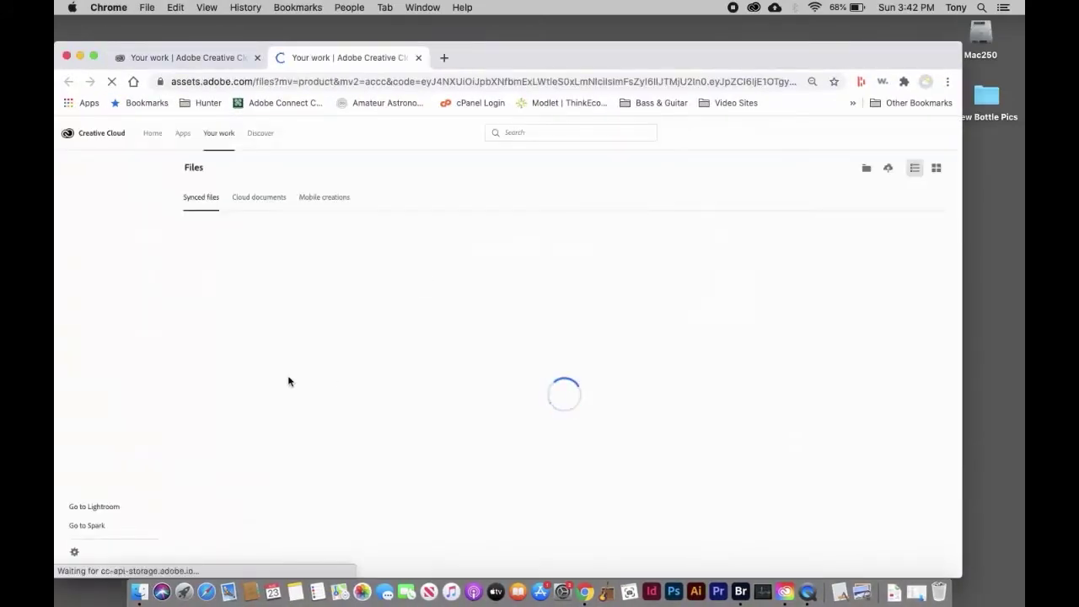
pyautogui.scroll(-5, 326, 396)
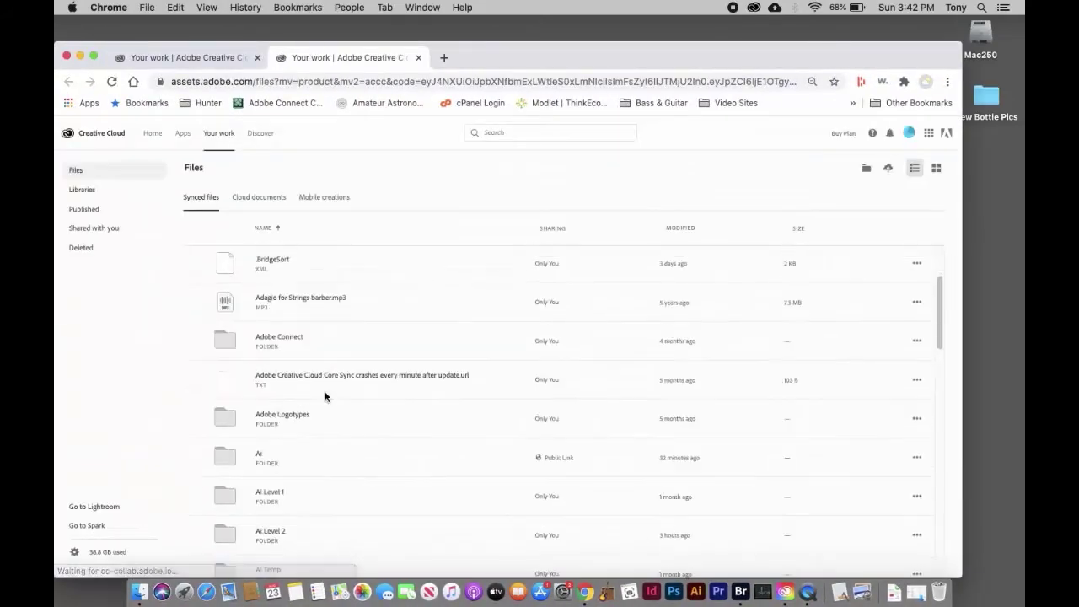
pyautogui.scroll(-10, 325, 397)
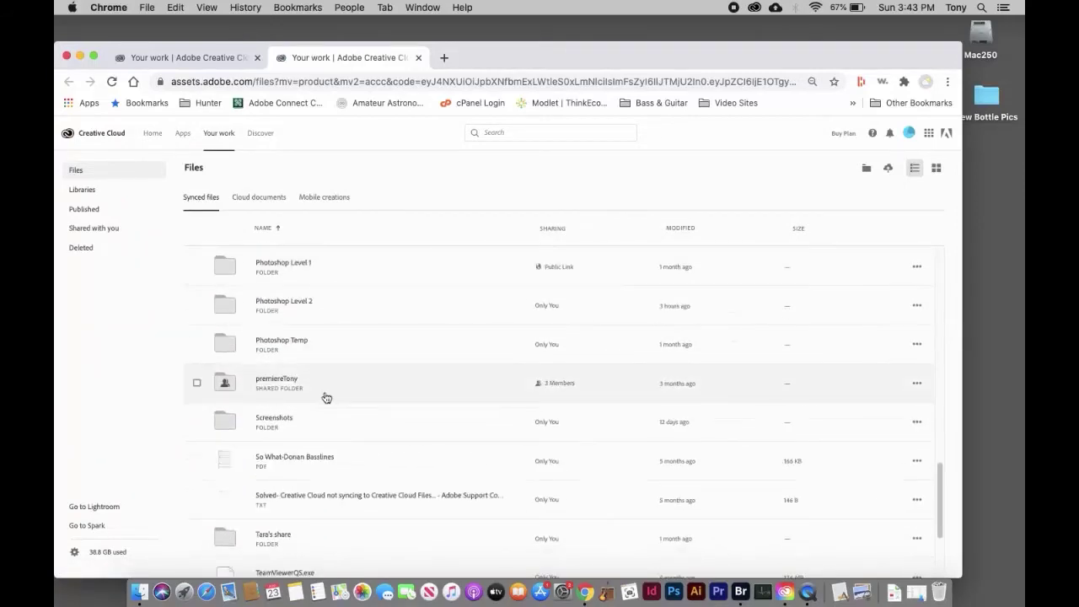
pyautogui.scroll(-5, 325, 396)
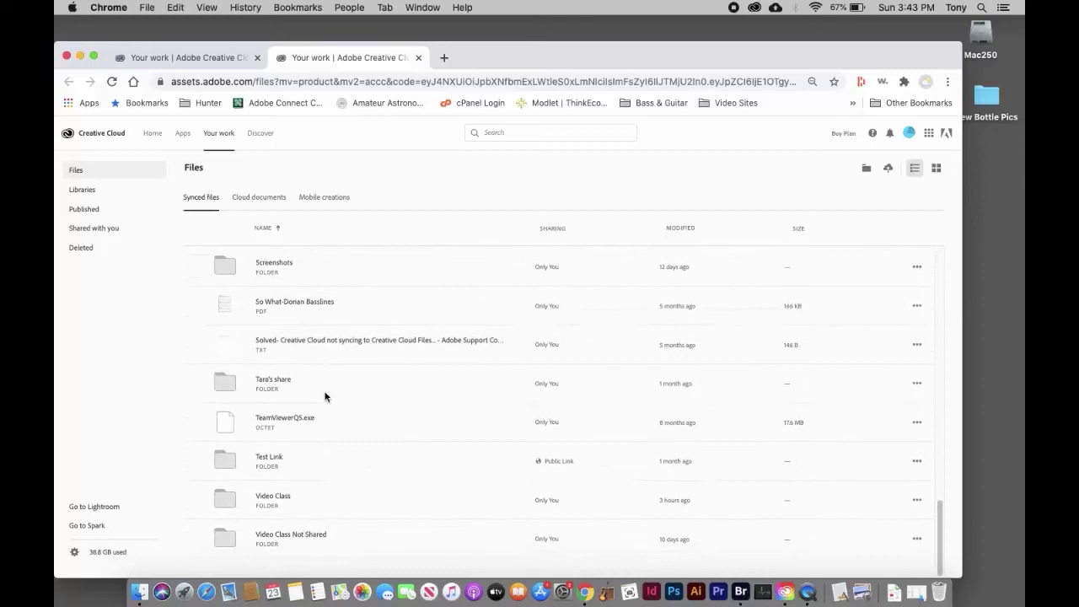
# Open Video Class, start an invite, review permission levels keeping Can view, then cancel the invite.
pyautogui.click(219, 501)
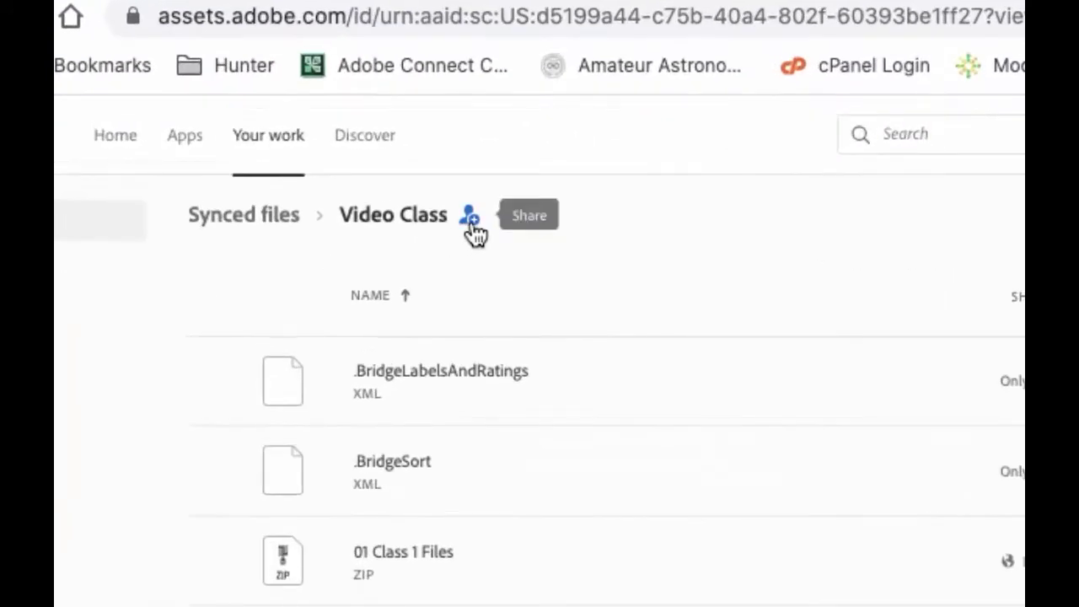
pyautogui.click(469, 219)
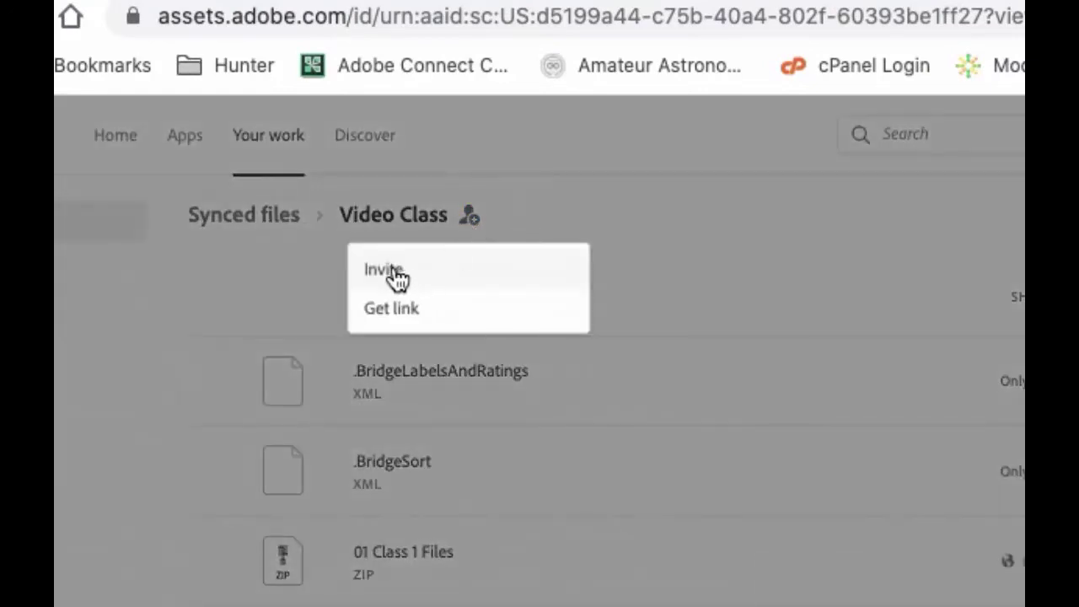
pyautogui.click(399, 278)
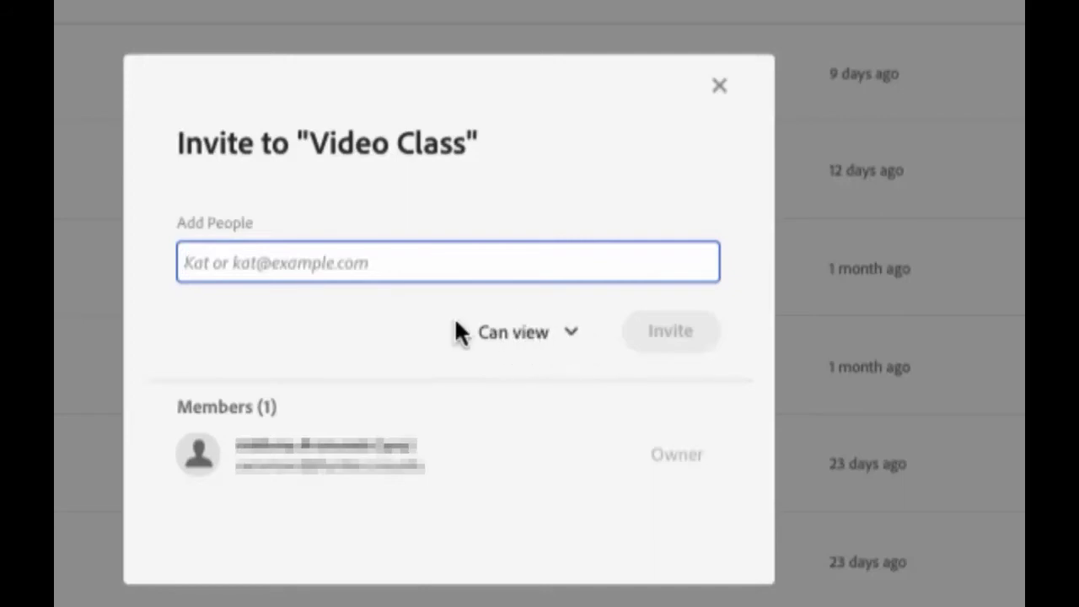
pyautogui.click(575, 339)
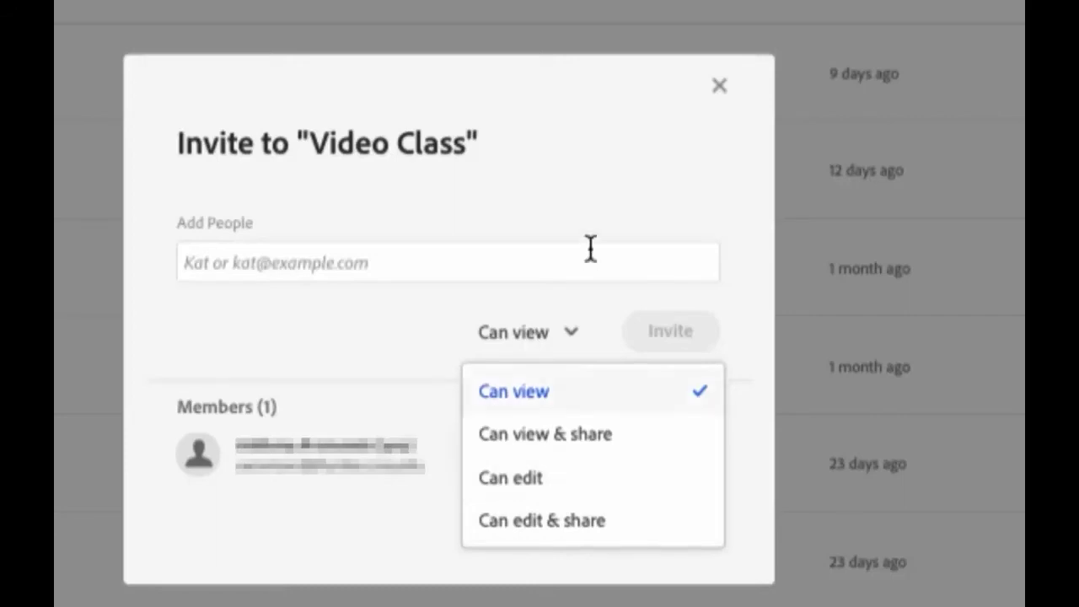
pyautogui.click(593, 188)
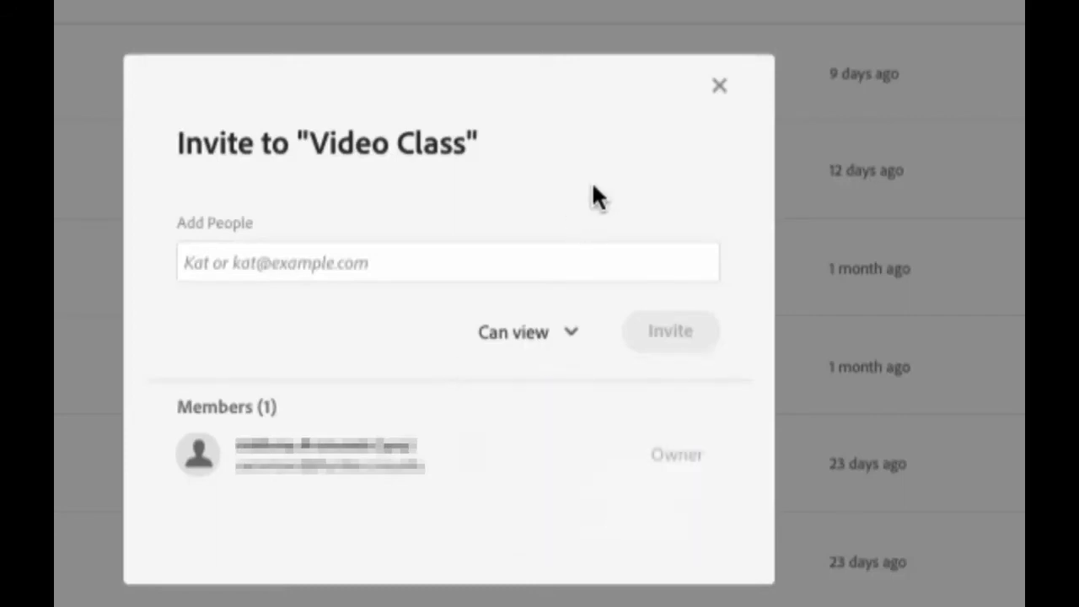
pyautogui.click(720, 91)
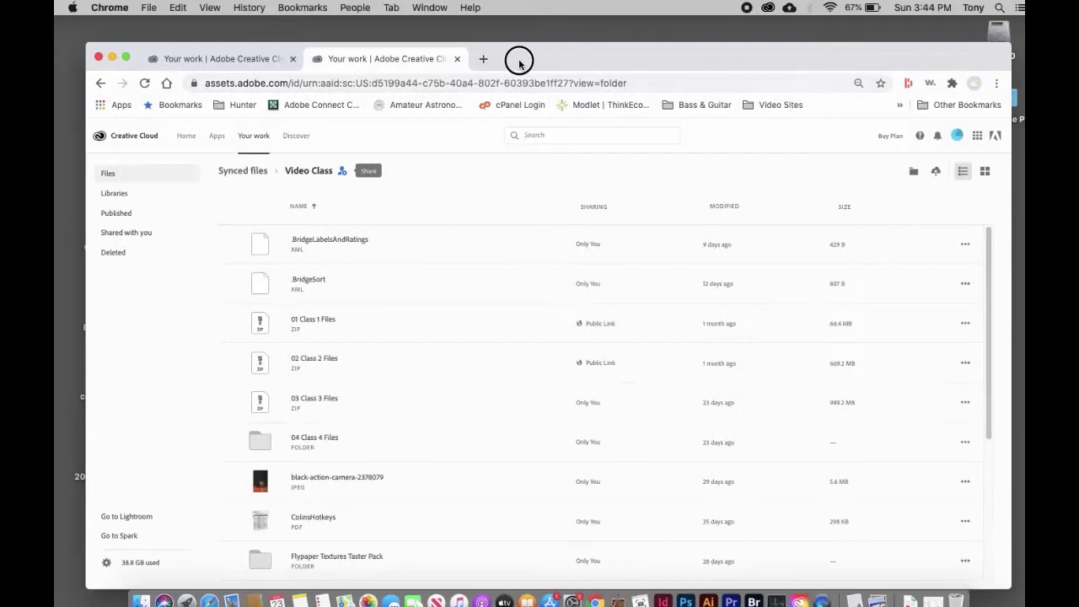
# Shift the browser window left, bring Creative Cloud forward, and close its cloud storage panel.
pyautogui.moveTo(519, 61); pyautogui.dragTo(504, 62)
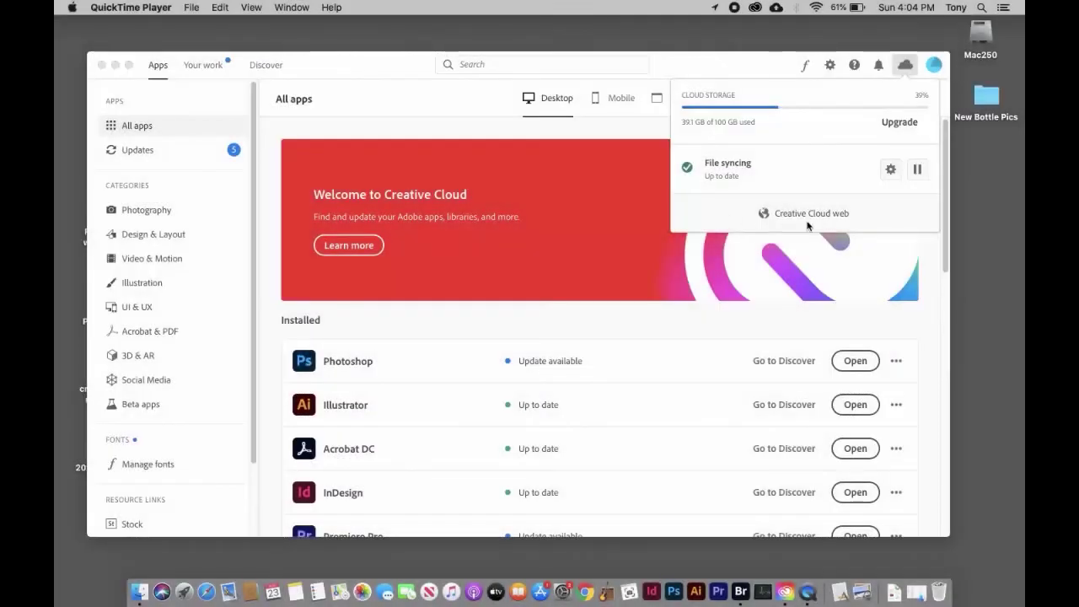
pyautogui.click(664, 66)
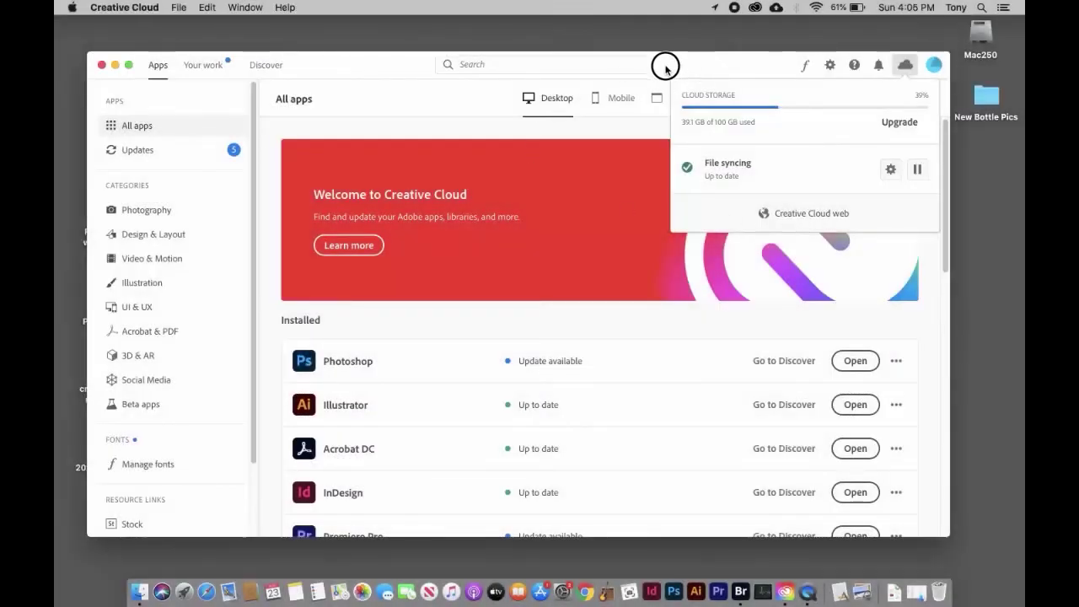
pyautogui.moveTo(717, 65)
pyautogui.mouseDown()
pyautogui.moveTo(705, 73)
pyautogui.moveTo(715, 66)
pyautogui.mouseUp()
pyautogui.click(714, 65)
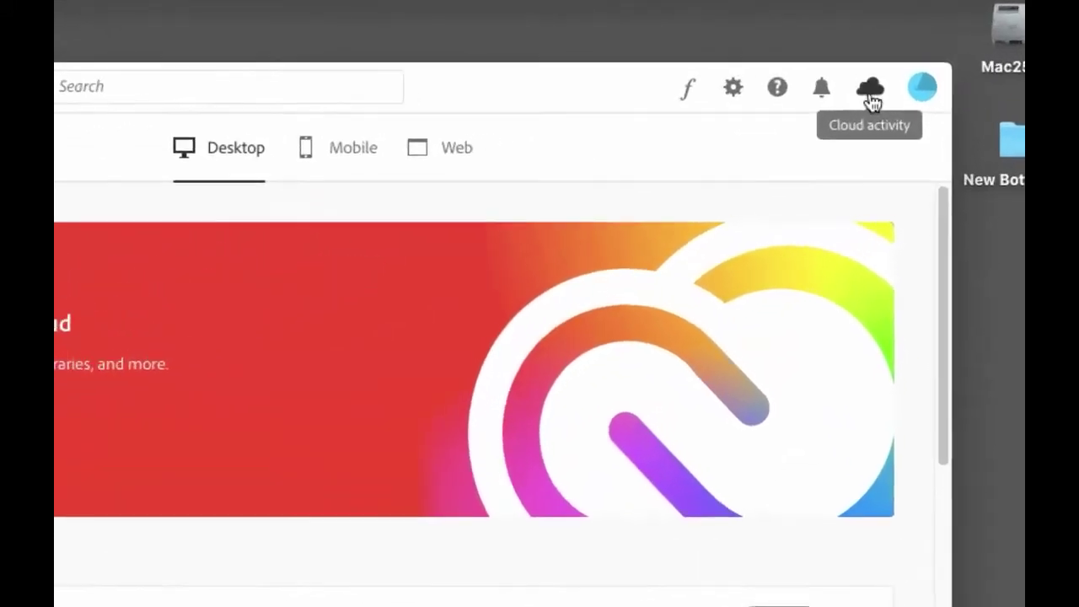
# Pause and then resume file syncing from the cloud activity panel.
pyautogui.click(846, 114)
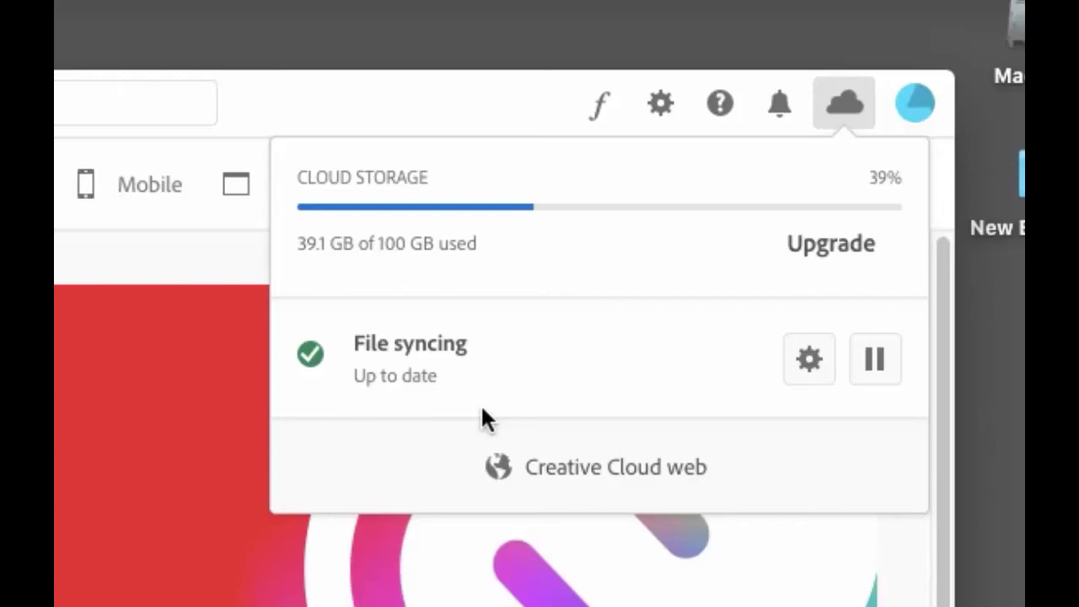
pyautogui.click(875, 362)
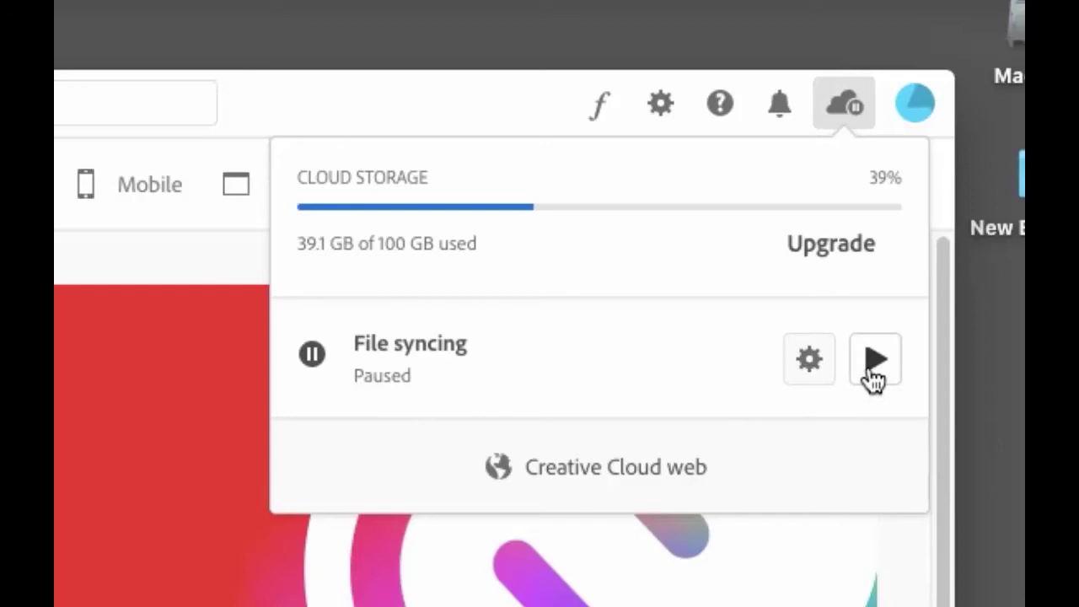
pyautogui.click(876, 363)
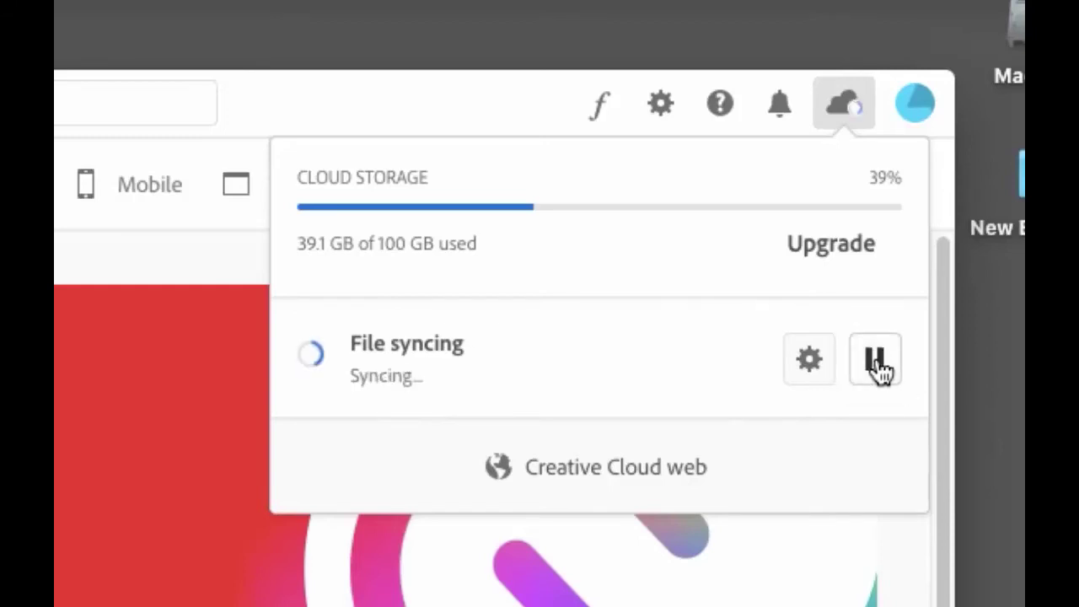
# Review the Syncing and Notifications preferences, then check cloud storage usage and sync status.
pyautogui.click(809, 361)
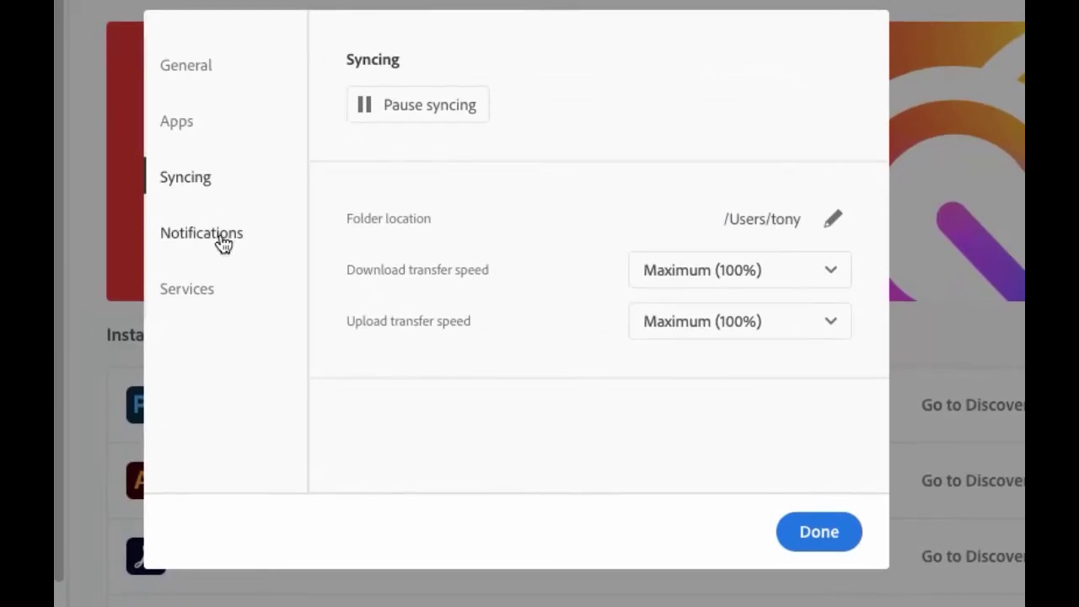
pyautogui.click(222, 242)
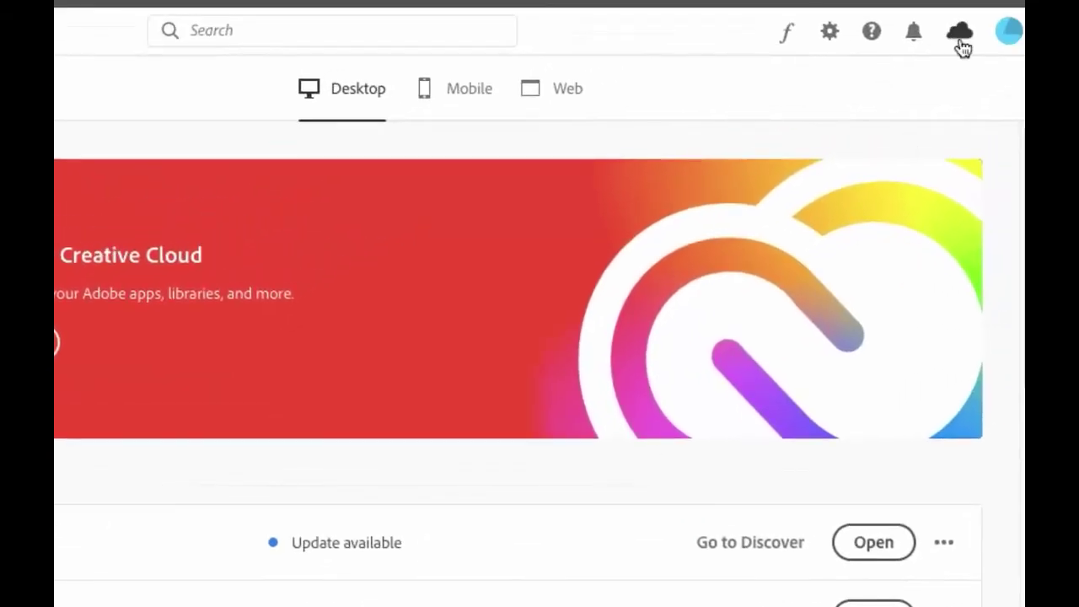
pyautogui.click(959, 38)
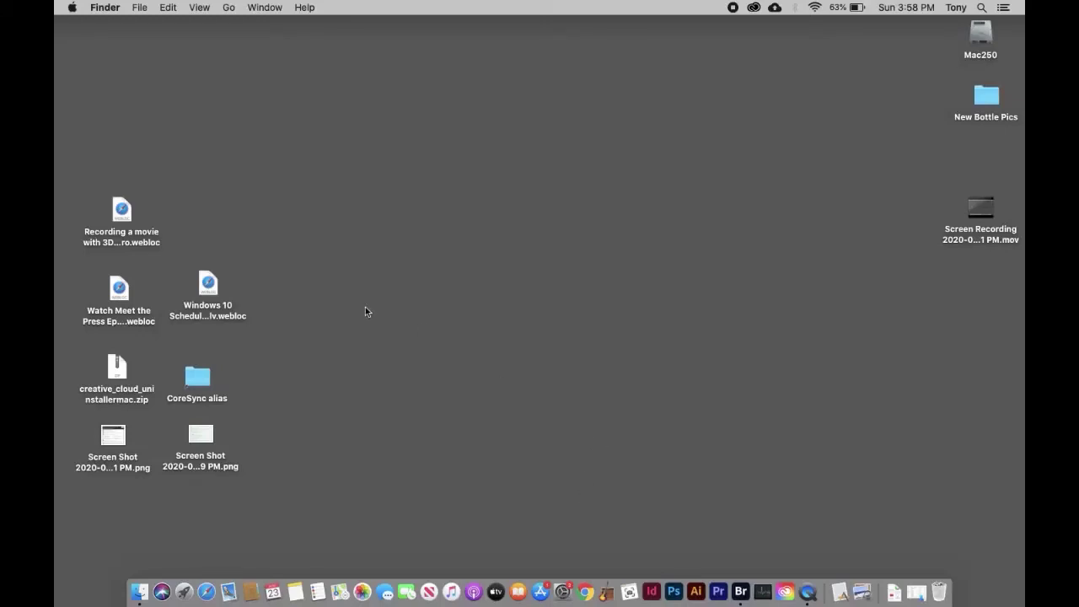
# Open a new Finder window on the Desktop and move it up and to the left.
pyautogui.click(139, 8)
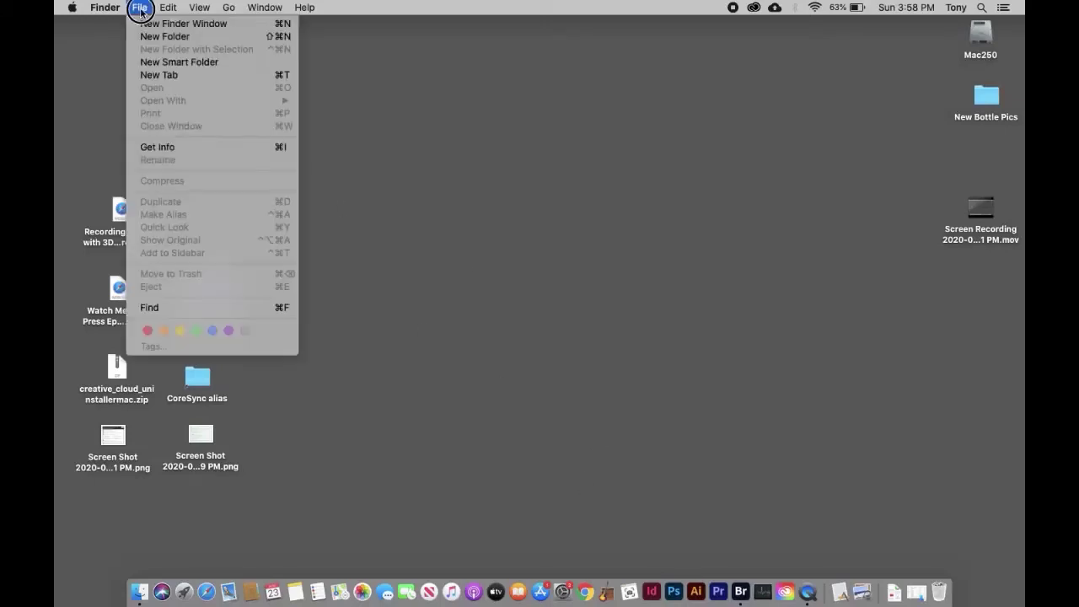
pyautogui.click(200, 25)
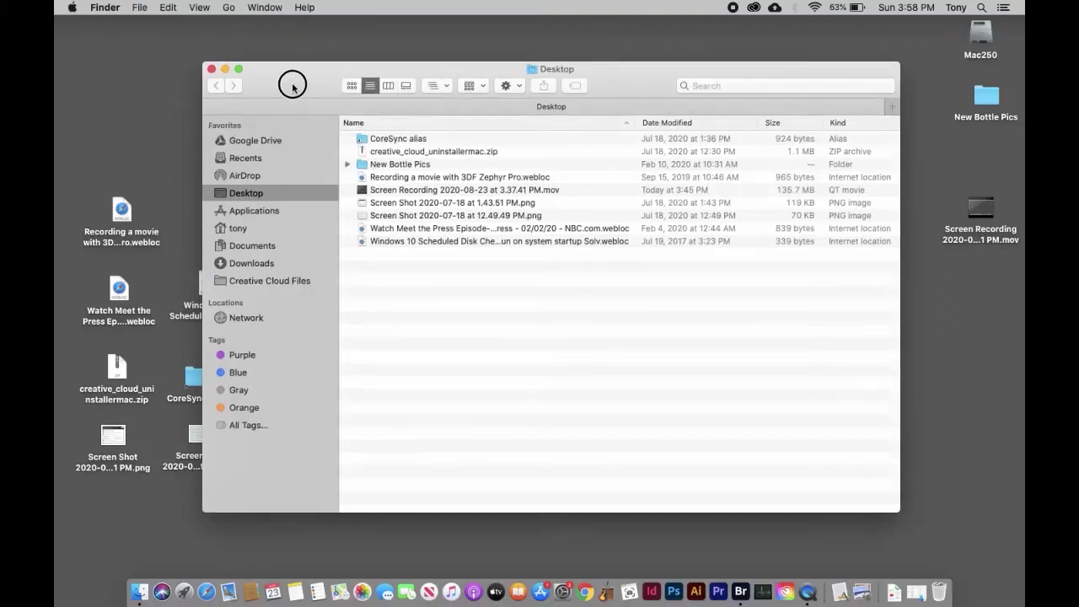
pyautogui.moveTo(300, 84); pyautogui.dragTo(274, 78)
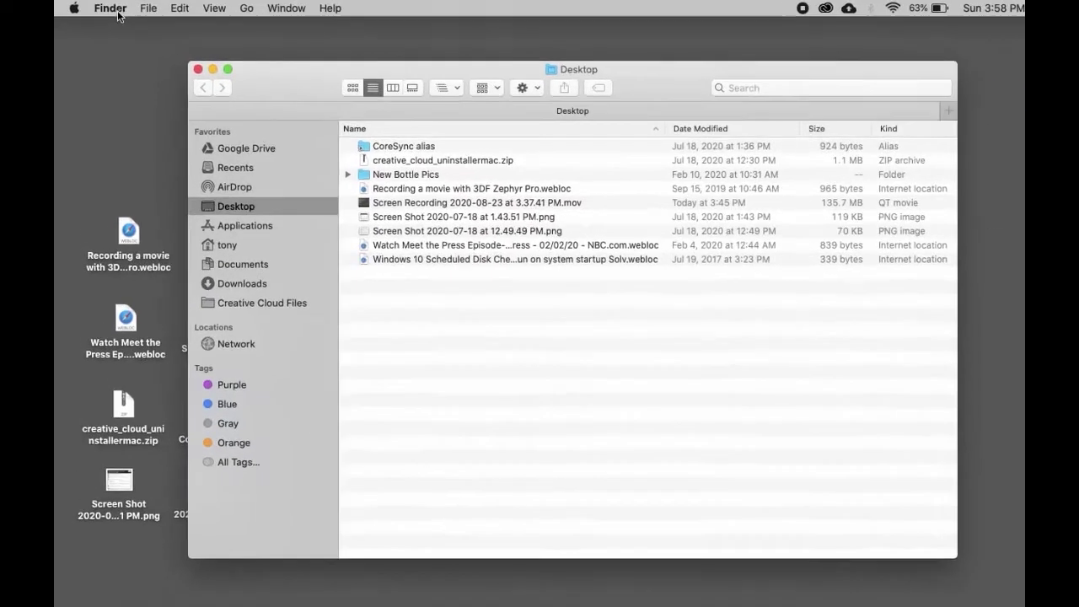
# Open Finder Preferences and view its General tab.
pyautogui.click(106, 9)
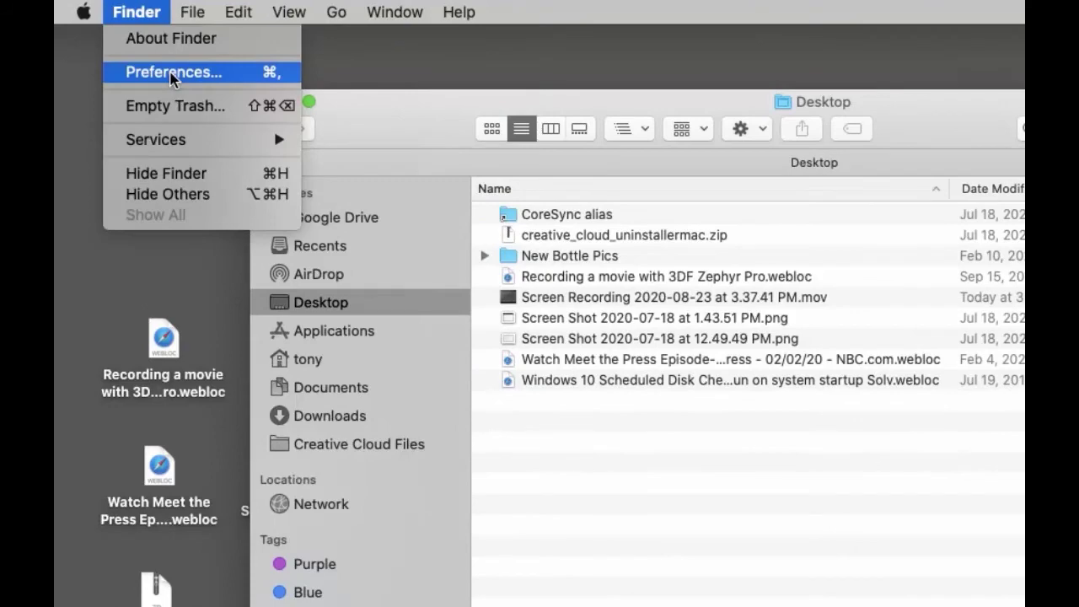
pyautogui.click(172, 74)
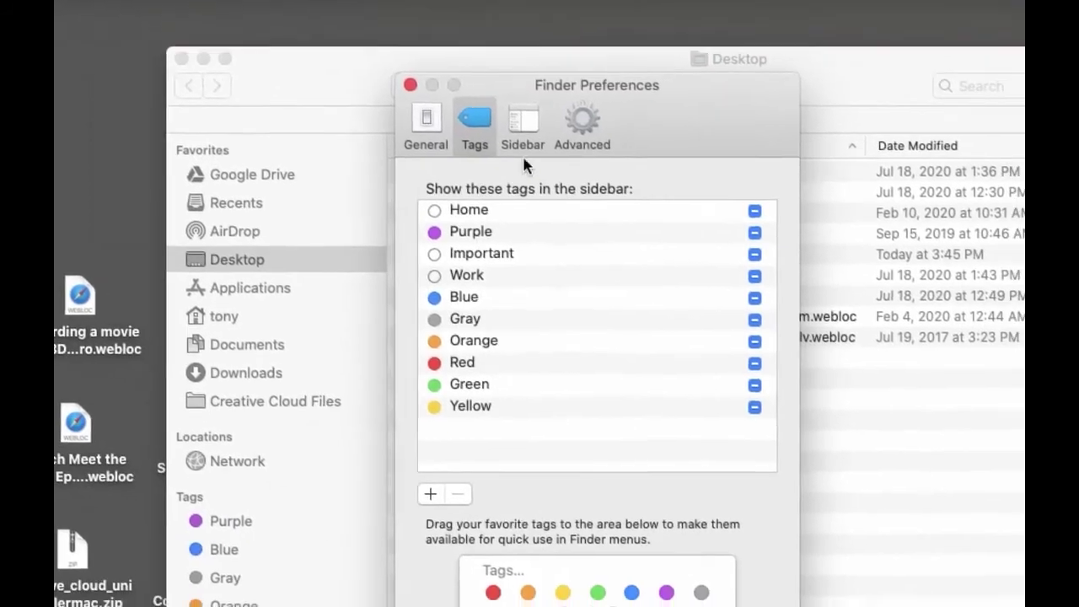
pyautogui.click(430, 137)
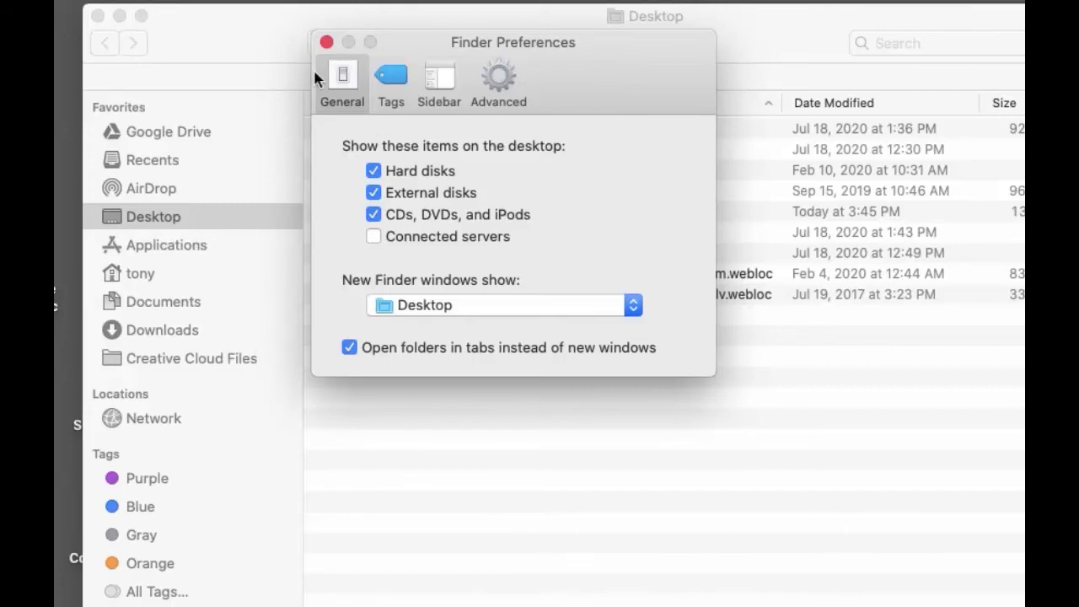
pyautogui.click(327, 42)
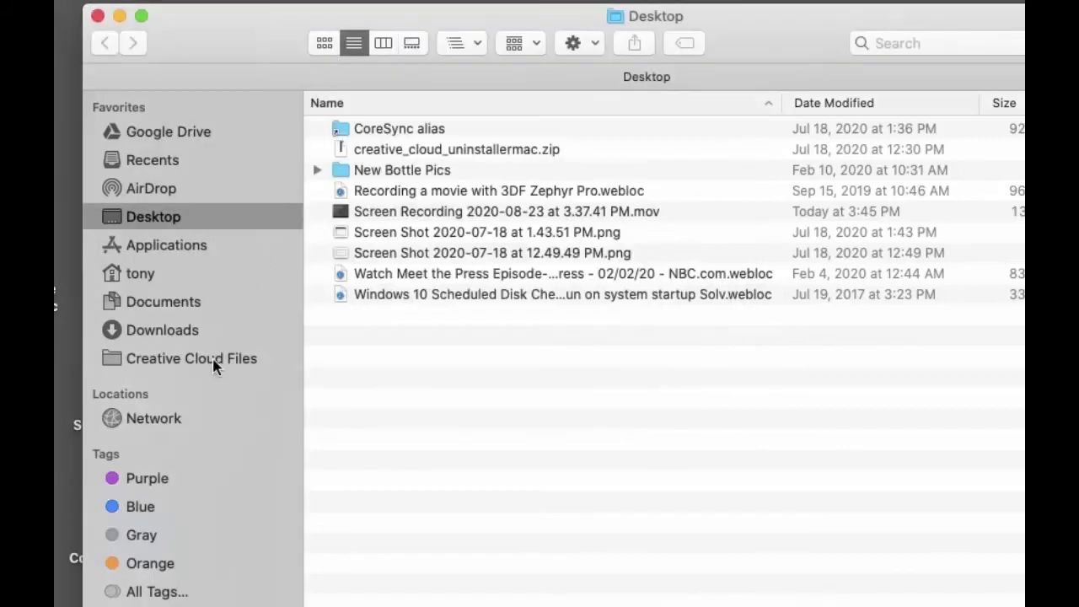
pyautogui.click(218, 364)
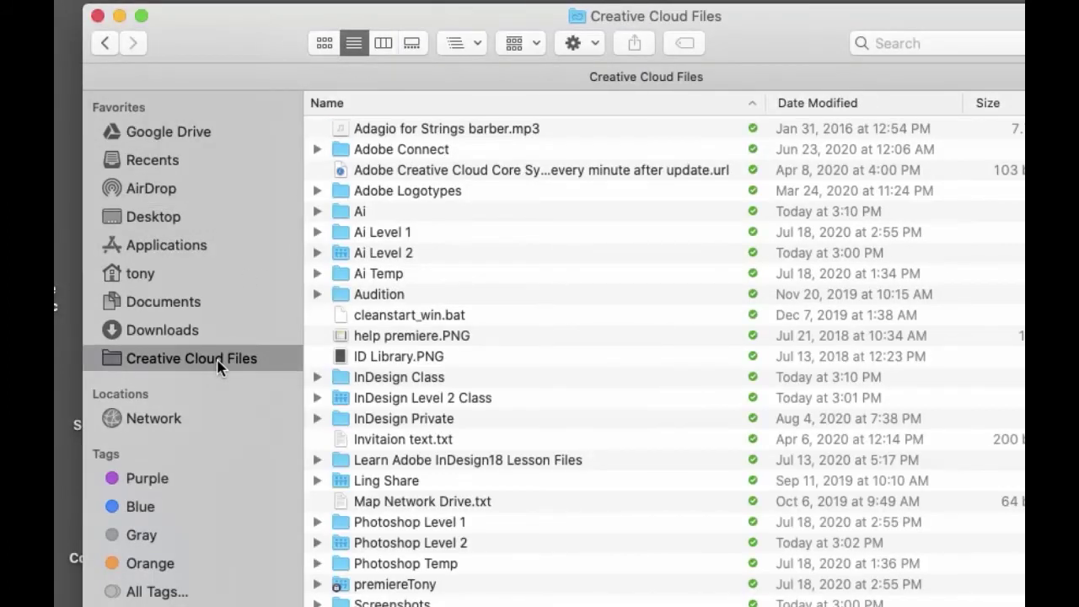
pyautogui.click(165, 165)
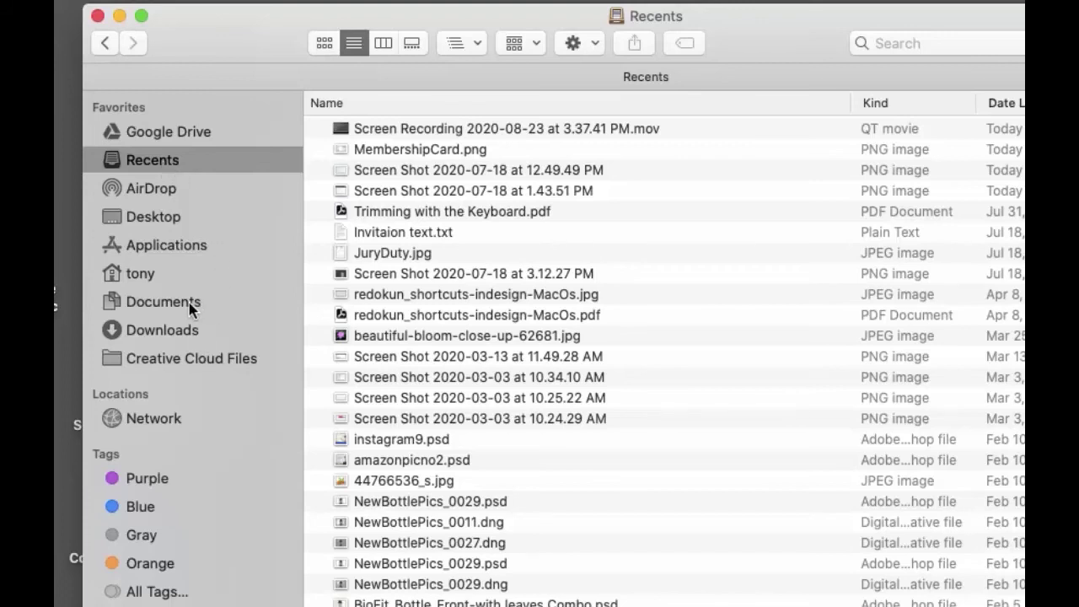
pyautogui.click(164, 302)
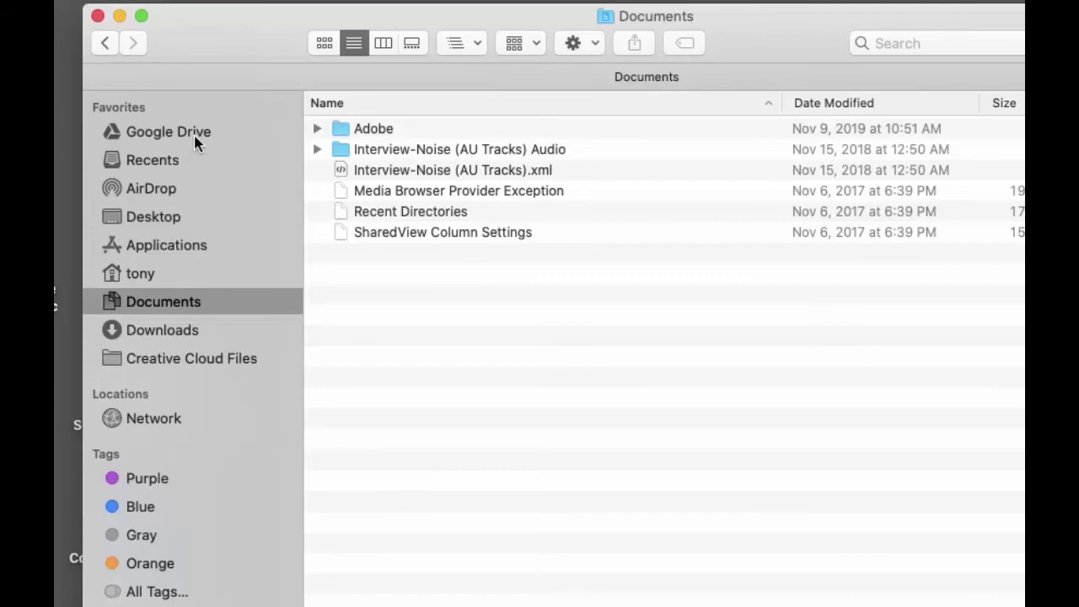
pyautogui.click(223, 369)
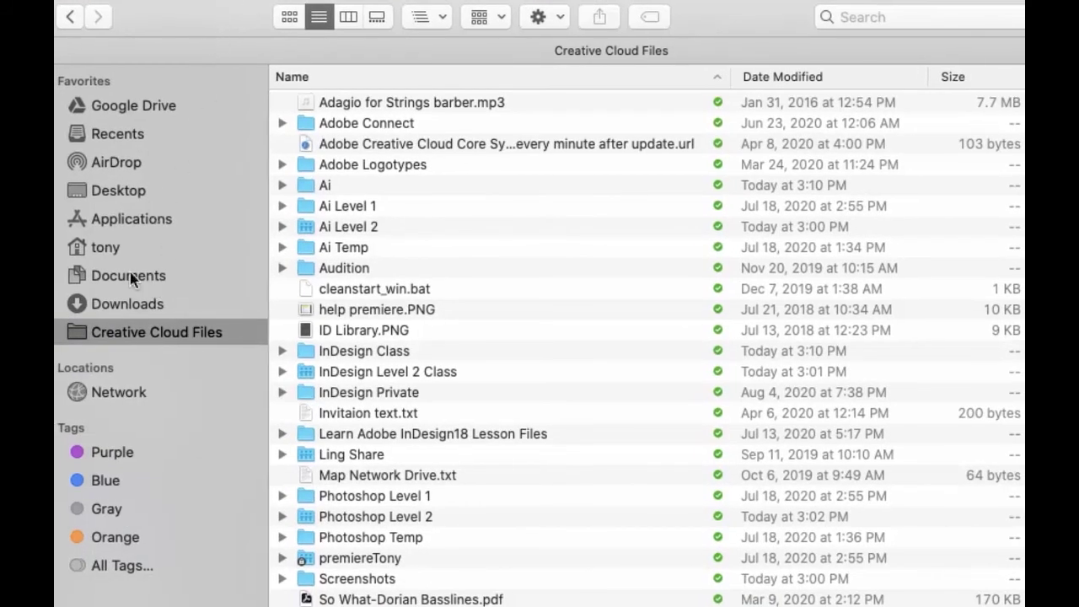
pyautogui.click(126, 192)
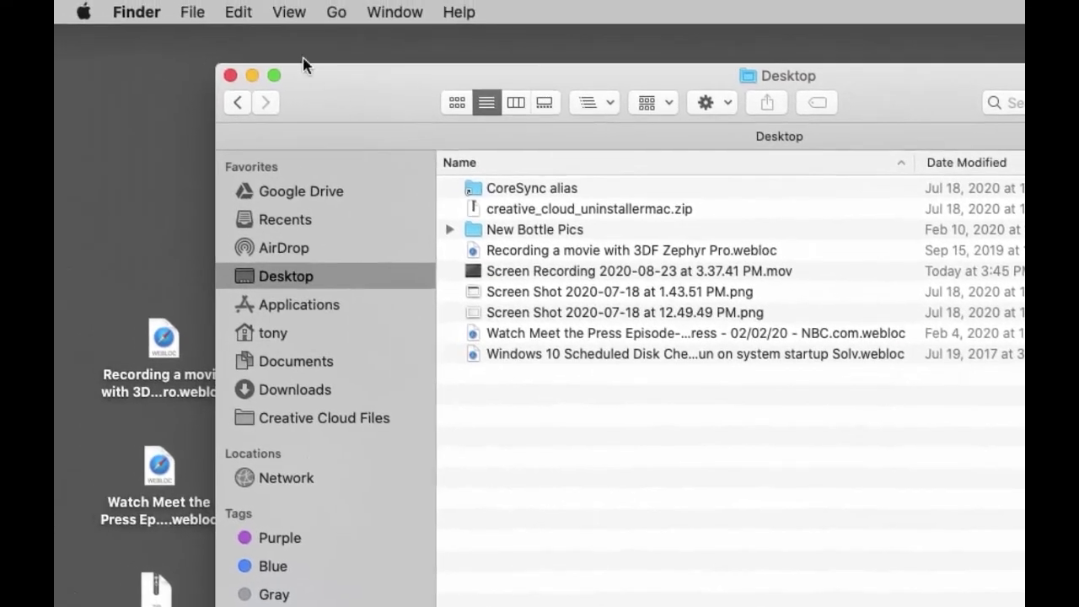
# Show Finder's path bar and select the InDesign Class folder to trace its path back to Mac250.
pyautogui.click(289, 12)
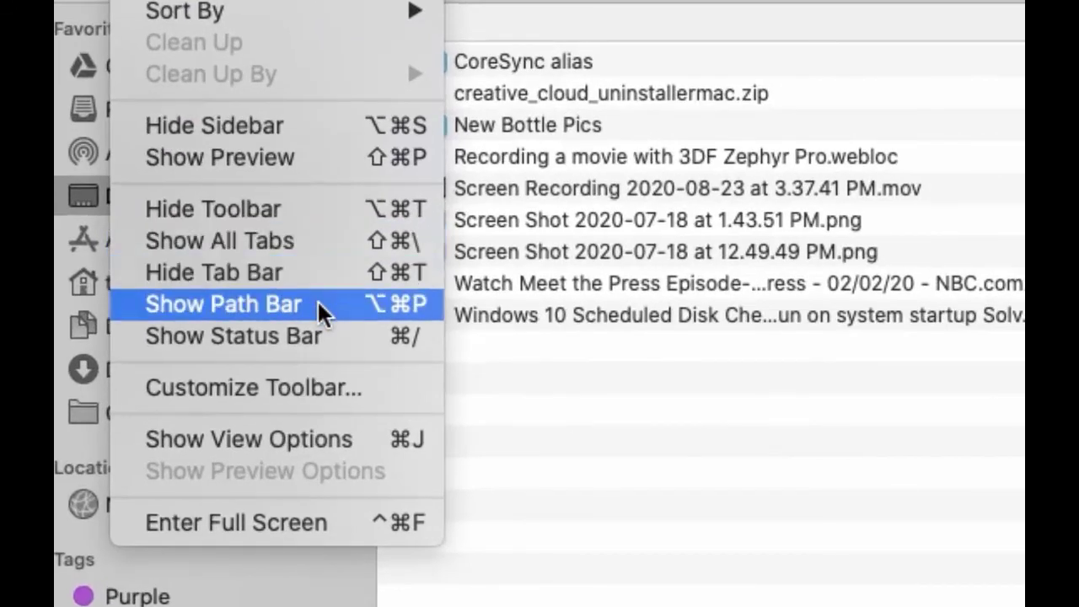
pyautogui.click(334, 312)
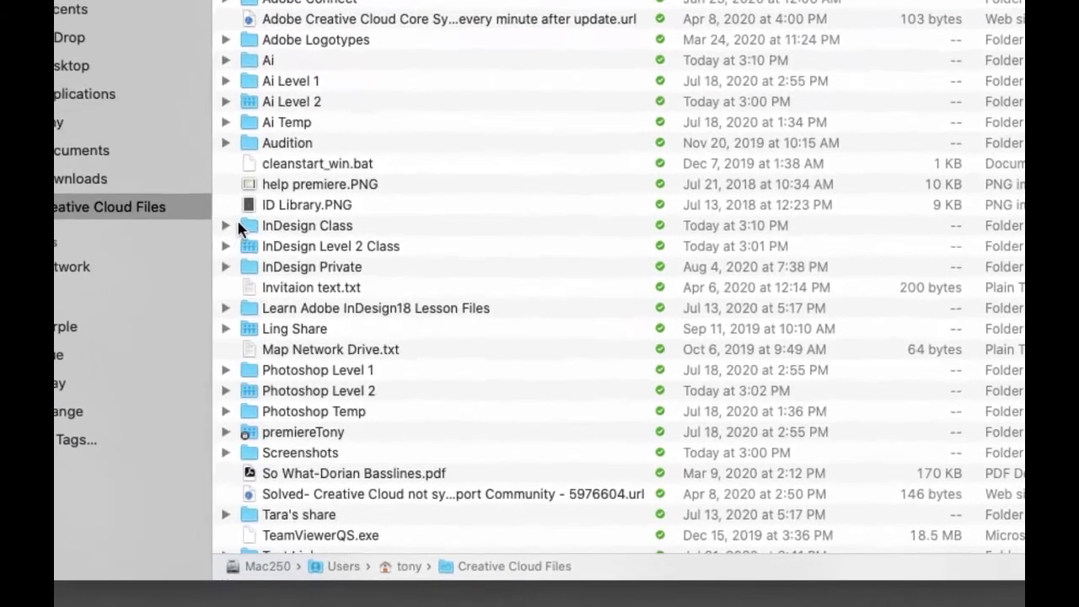
pyautogui.click(273, 275)
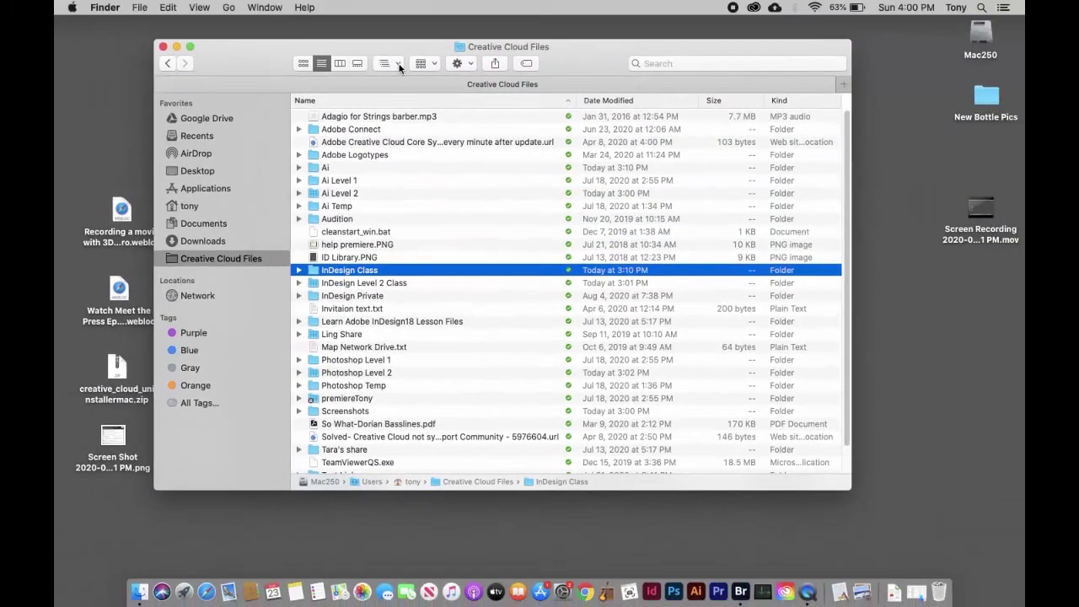
# Jump to Creative Cloud Files from the Path dropdown, then open Finder's Customize Toolbar sheet.
pyautogui.click(399, 66)
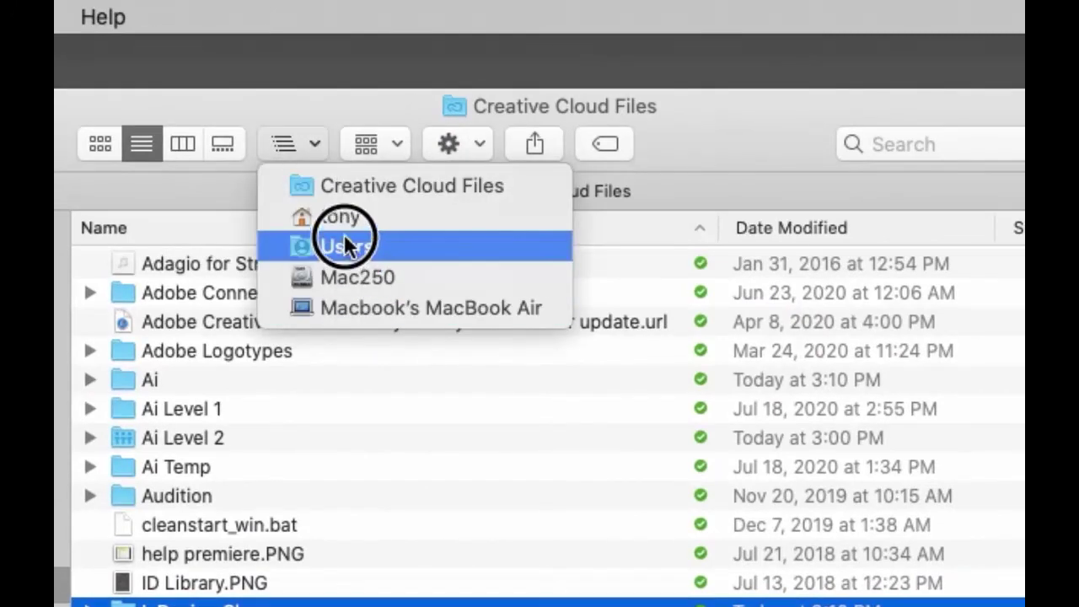
pyautogui.click(349, 190)
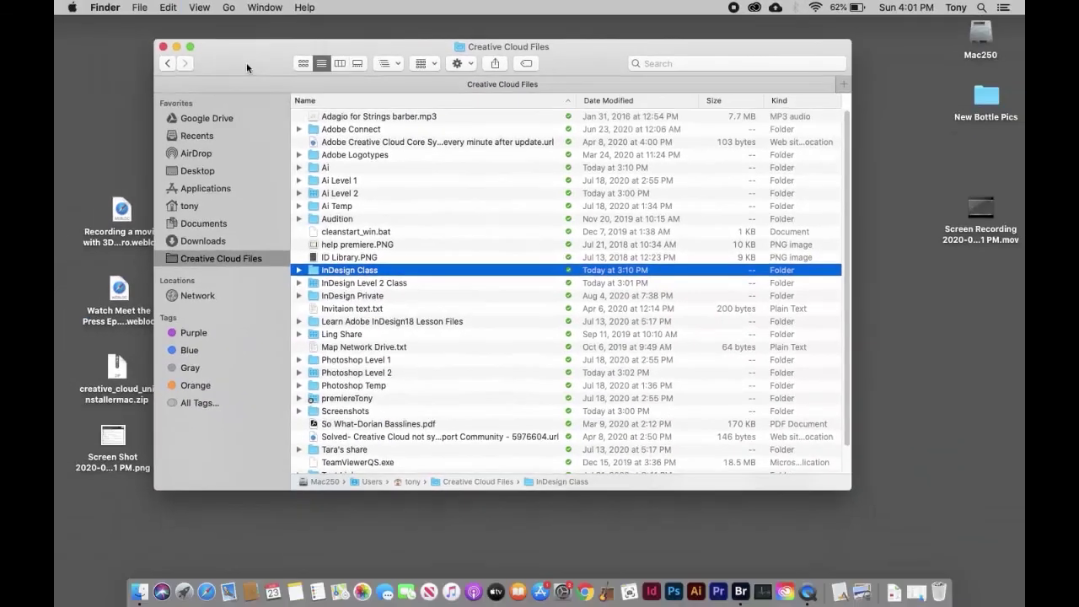
pyautogui.click(200, 8)
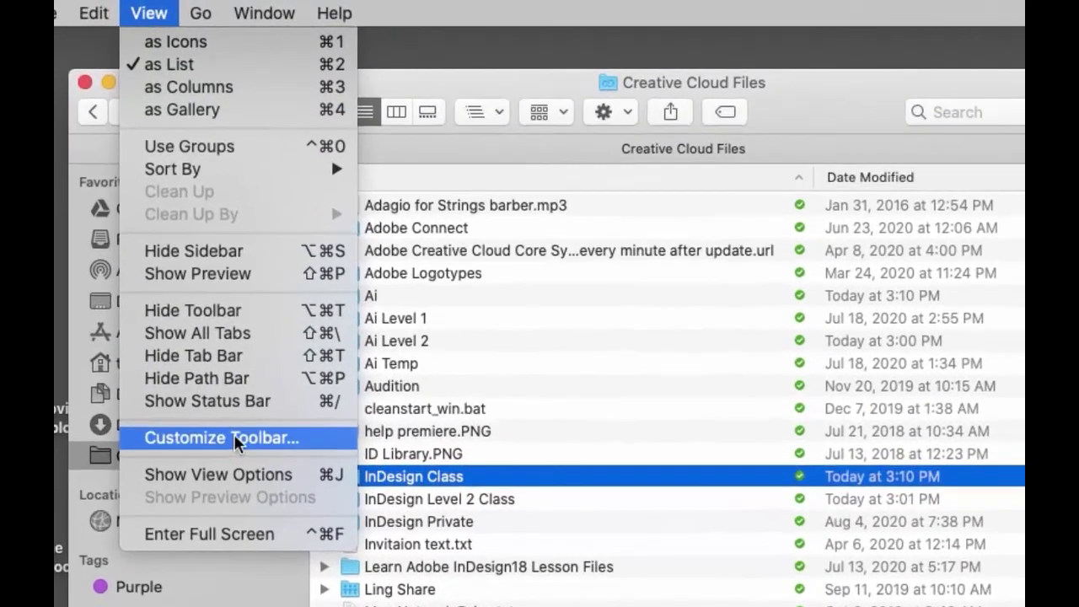
pyautogui.click(250, 247)
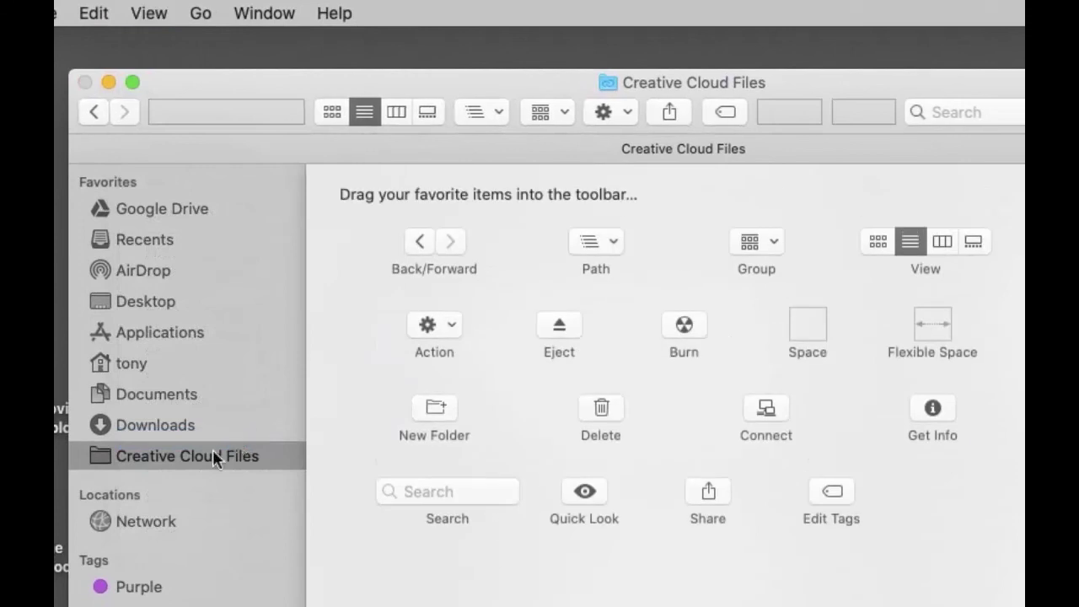